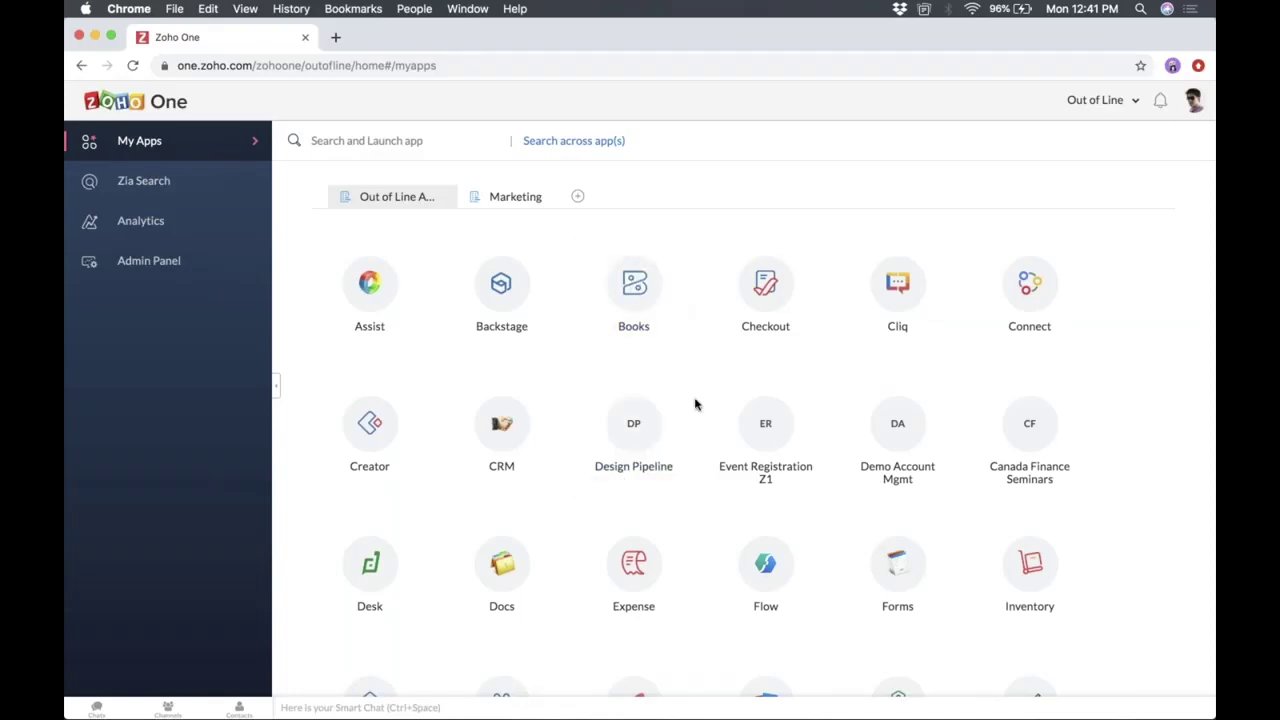
# Switch the app launcher to the Marketing collection, showing only PageSense and Campaigns.
pyautogui.scroll(-1, 696, 404)
pyautogui.scroll(-2, 696, 404)
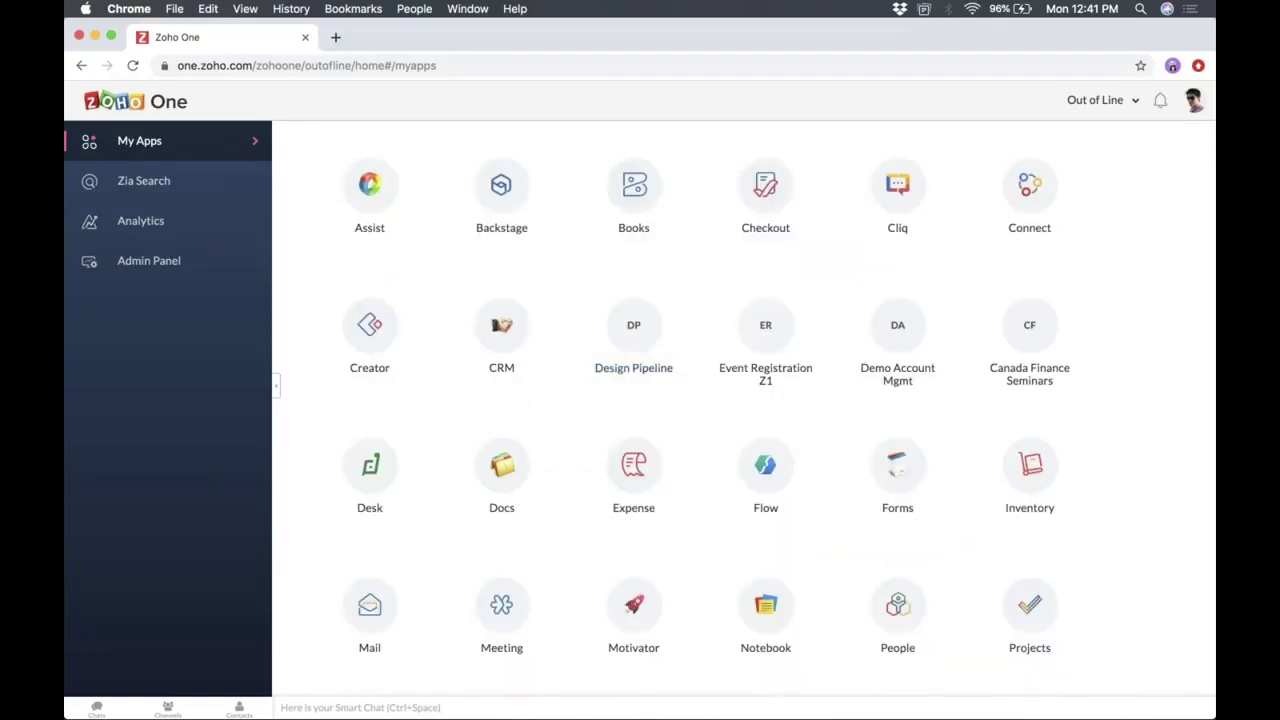
pyautogui.scroll(-5, 743, 408)
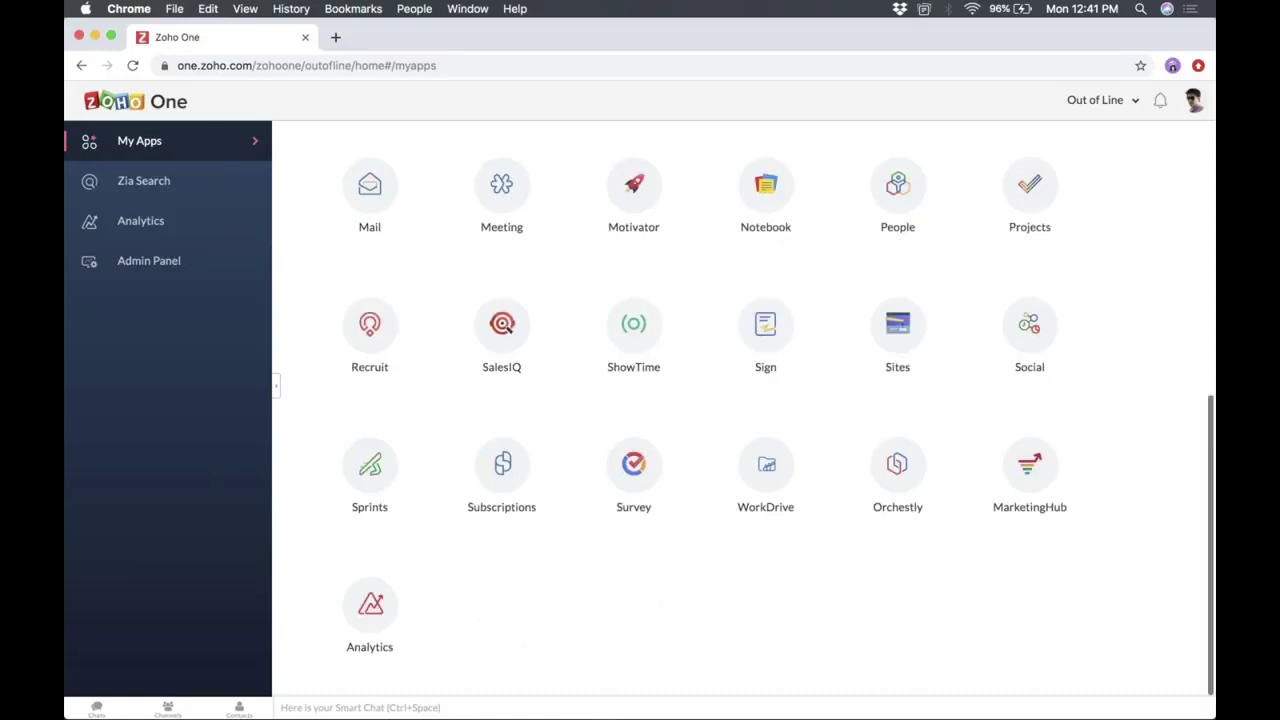
pyautogui.scroll(8, 740, 410)
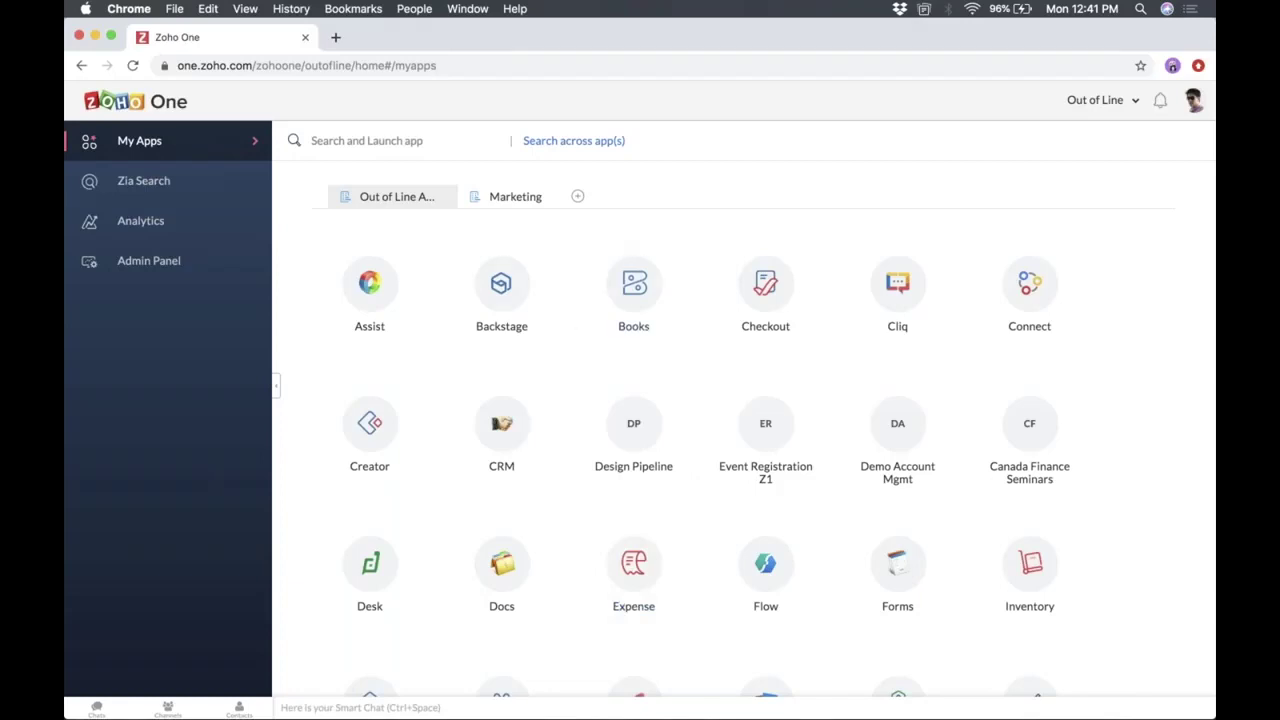
pyautogui.click(511, 200)
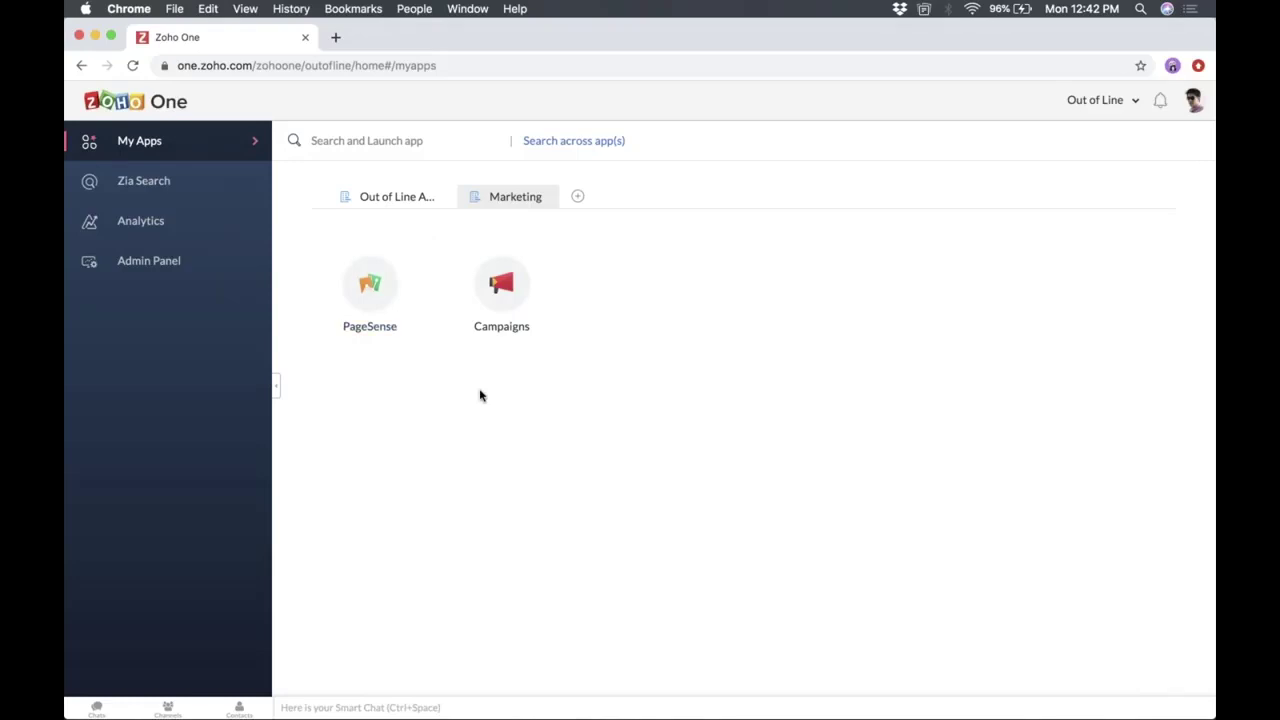
# Bring up the Search and Launch app suggestions with the slash key and step through them.
pyautogui.press('/')
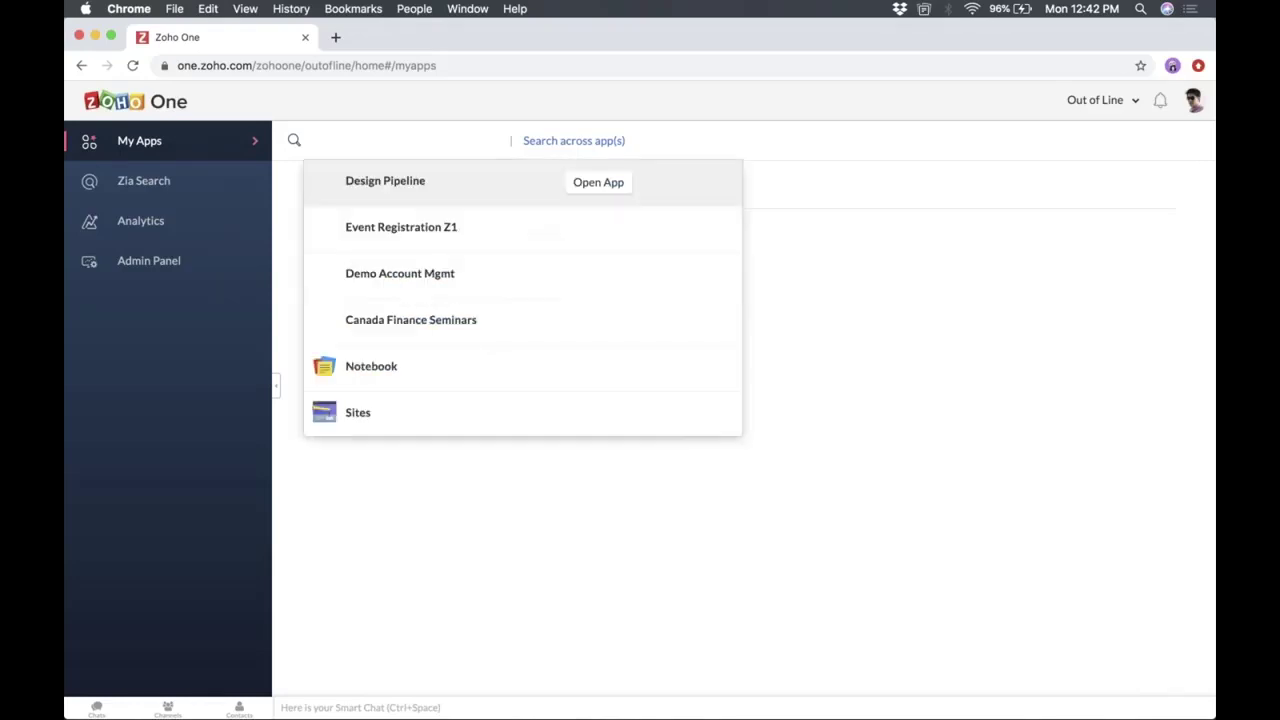
pyautogui.press('Down')
pyautogui.press('Down')
pyautogui.press('Down')
pyautogui.press('Down')
pyautogui.press('Down')
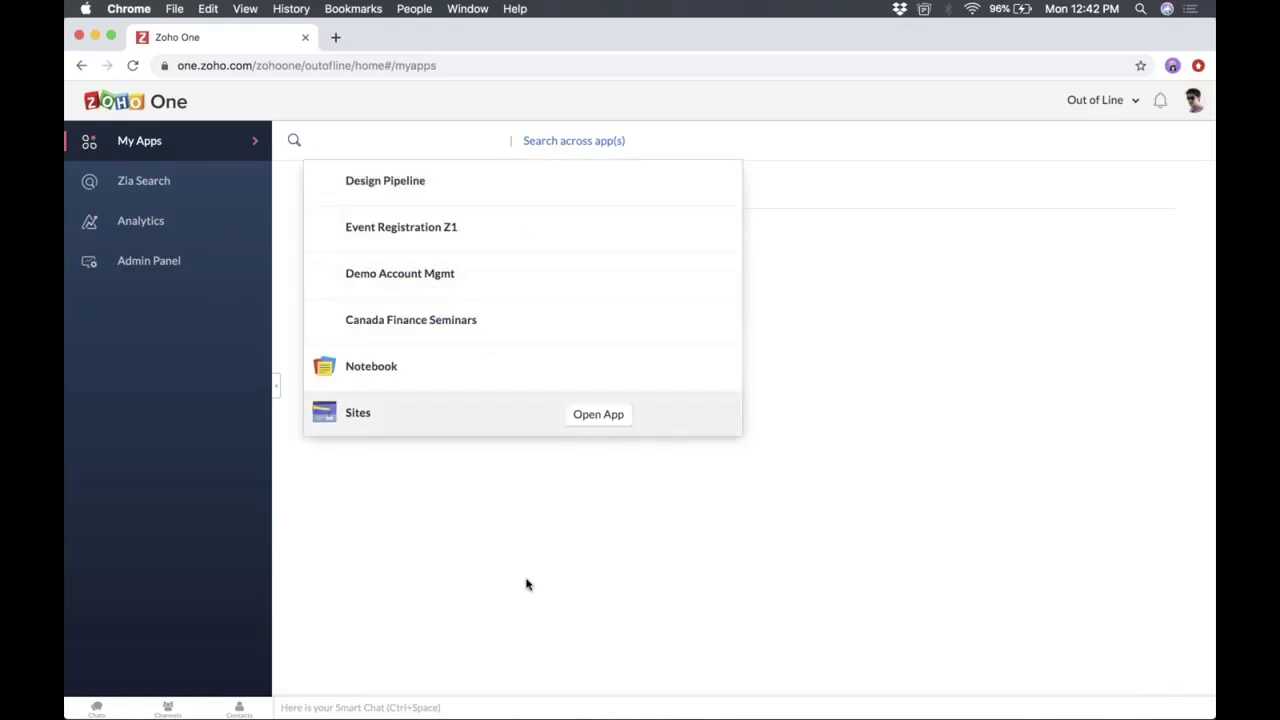
pyautogui.press('Escape')
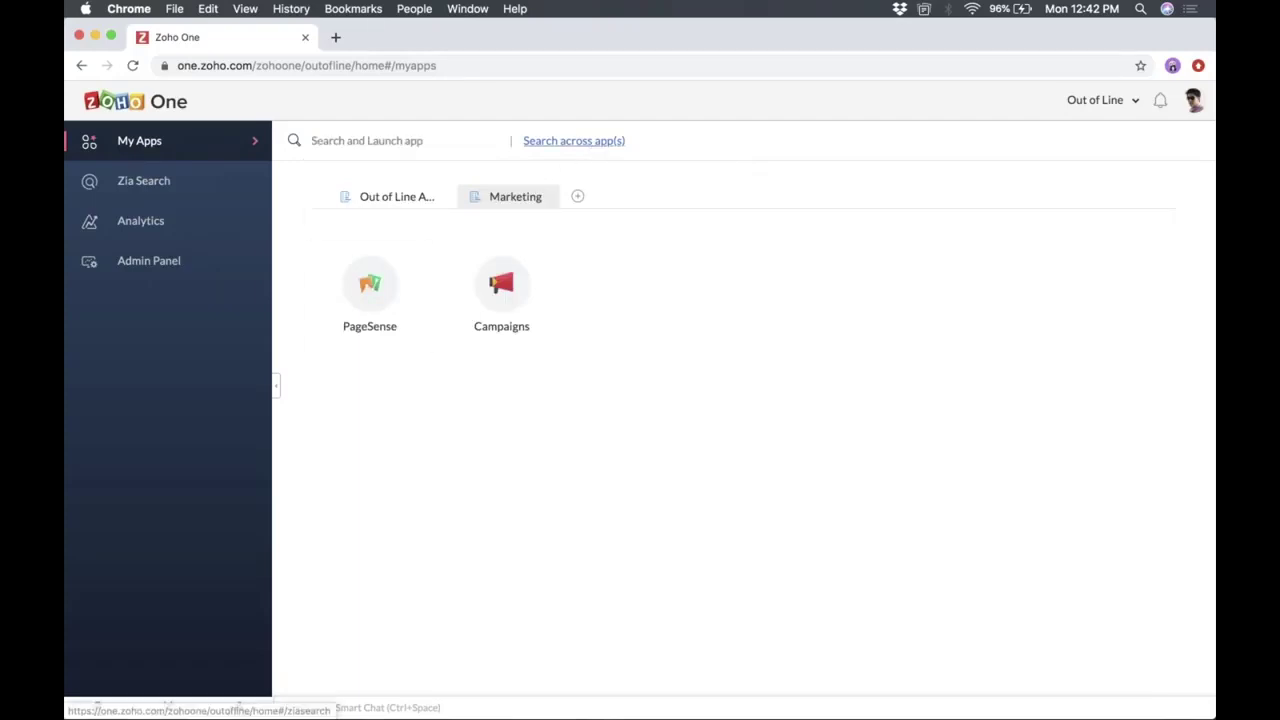
# Look over the cross-app Zia Search page, then go back to the My Apps grid.
pyautogui.click(573, 140)
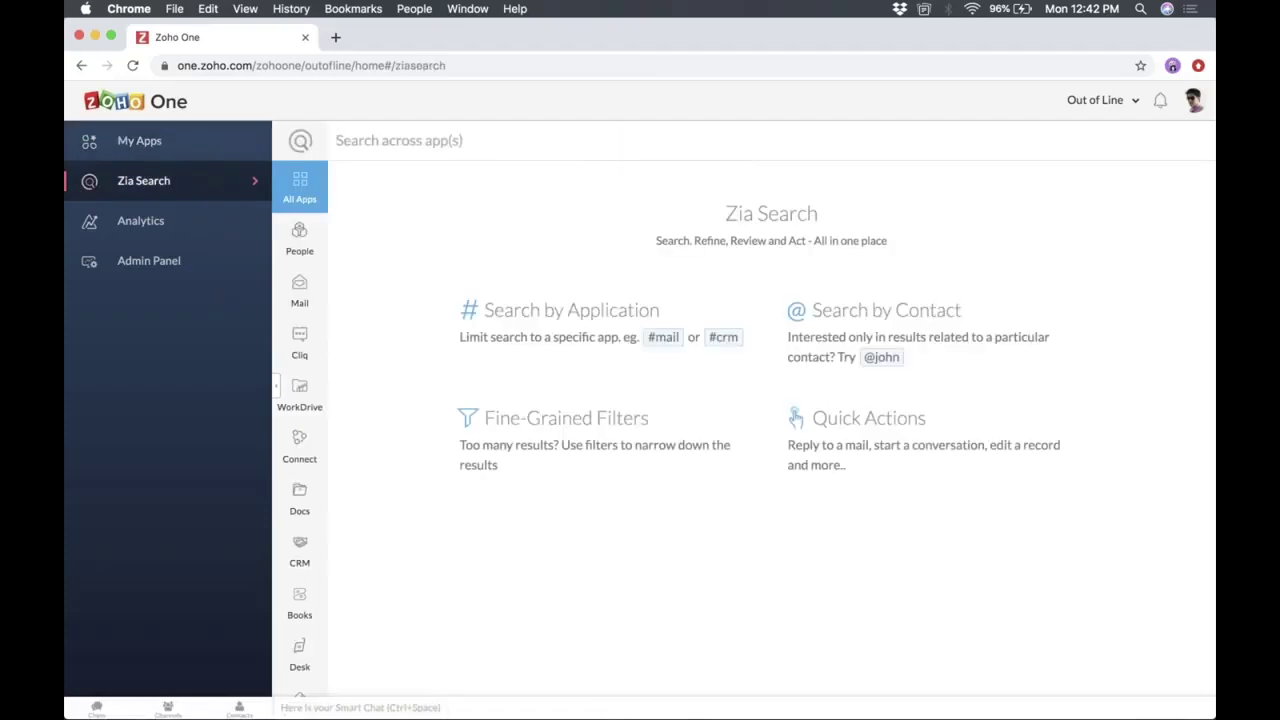
pyautogui.scroll(-3, 326, 391)
pyautogui.scroll(3, 326, 391)
pyautogui.click(160, 152)
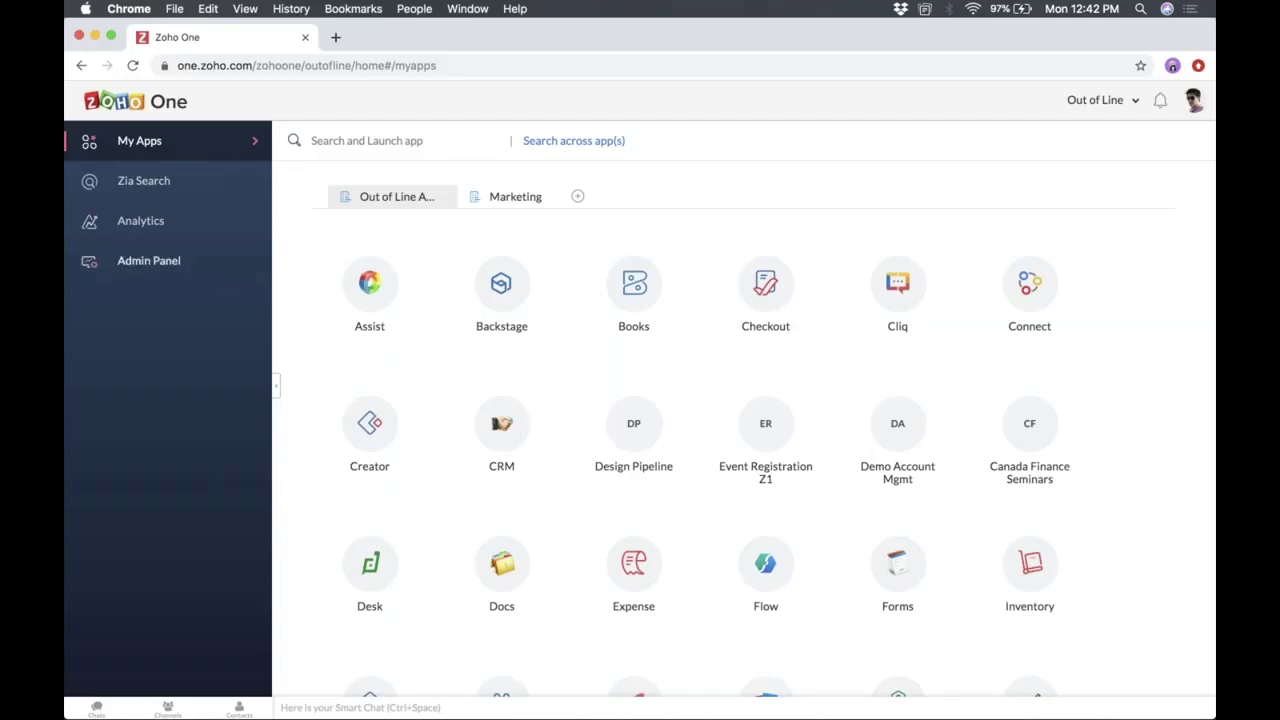
# Load the Admin Panel dashboard showing 8 users, 39 apps, 6 groups and recent sign-ins.
pyautogui.click(150, 261)
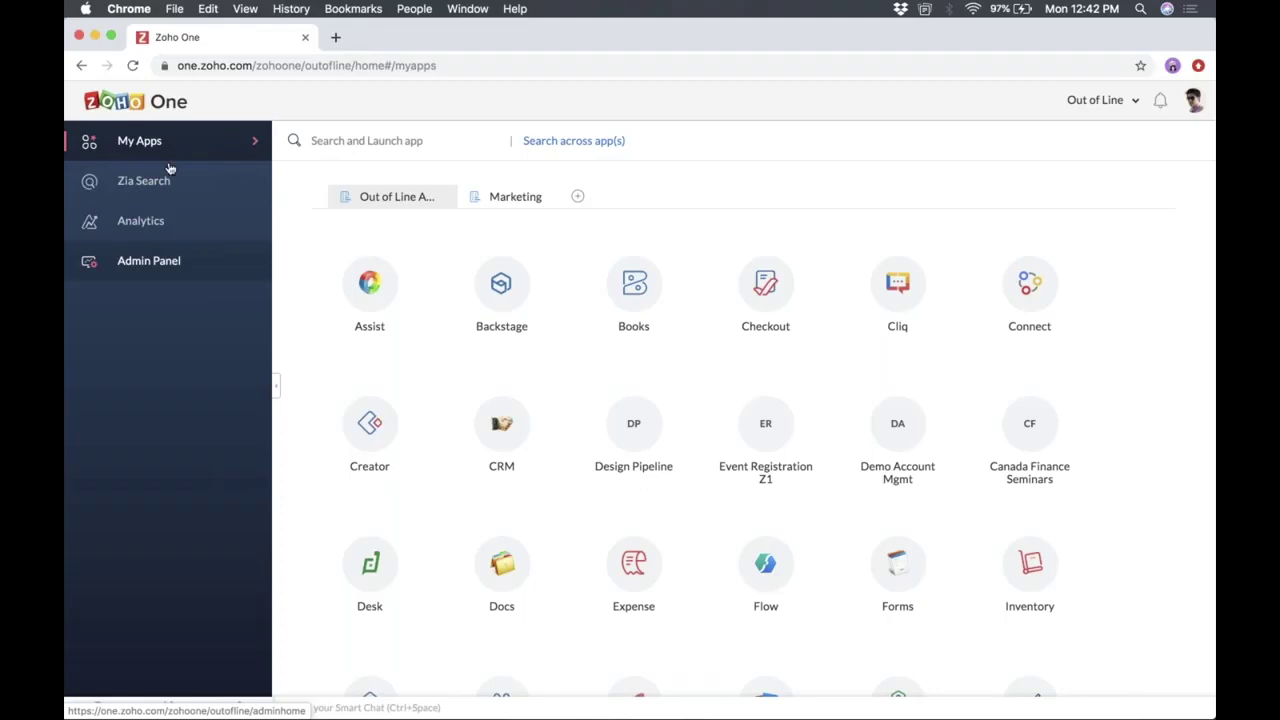
pyautogui.click(163, 268)
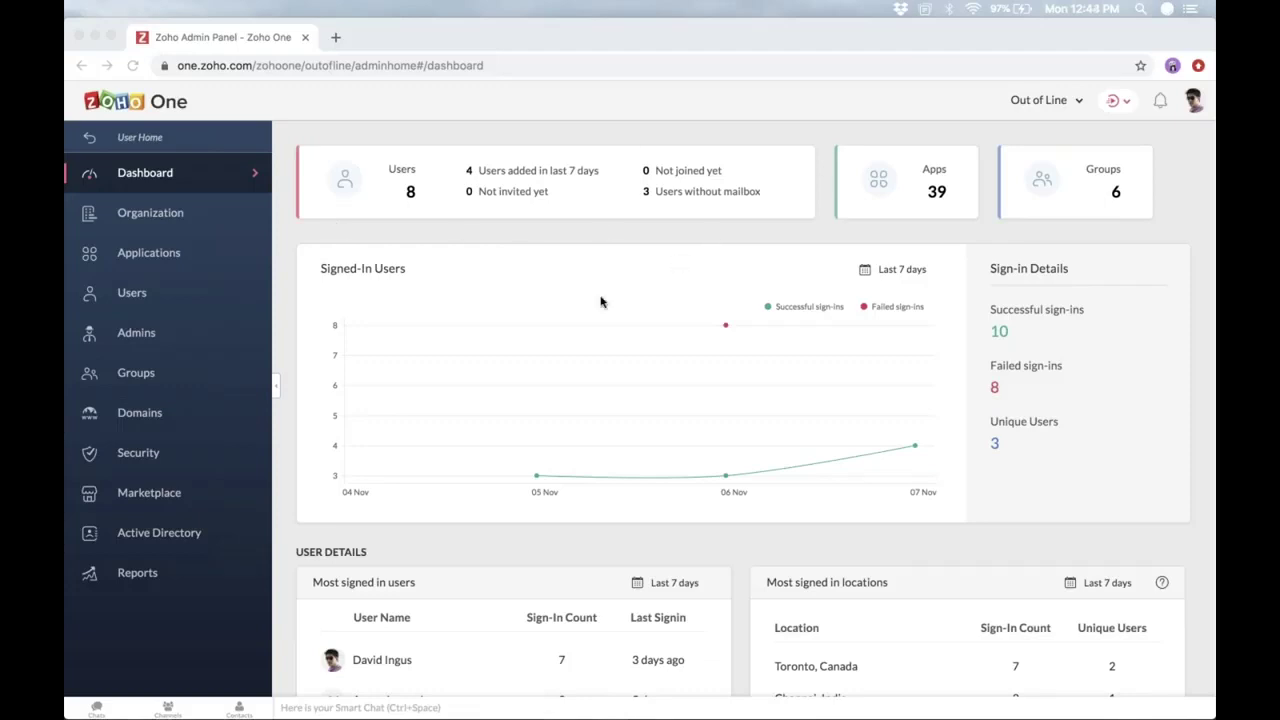
pyautogui.scroll(-1, 601, 302)
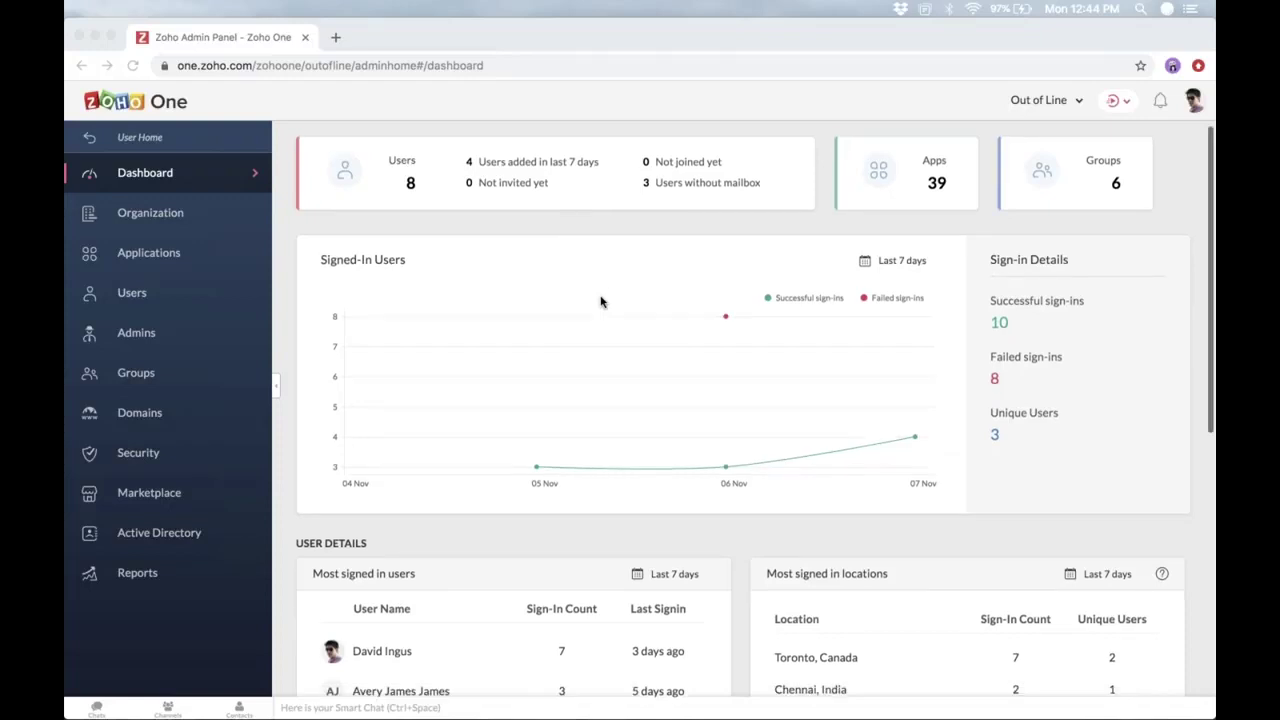
pyautogui.scroll(-2, 601, 302)
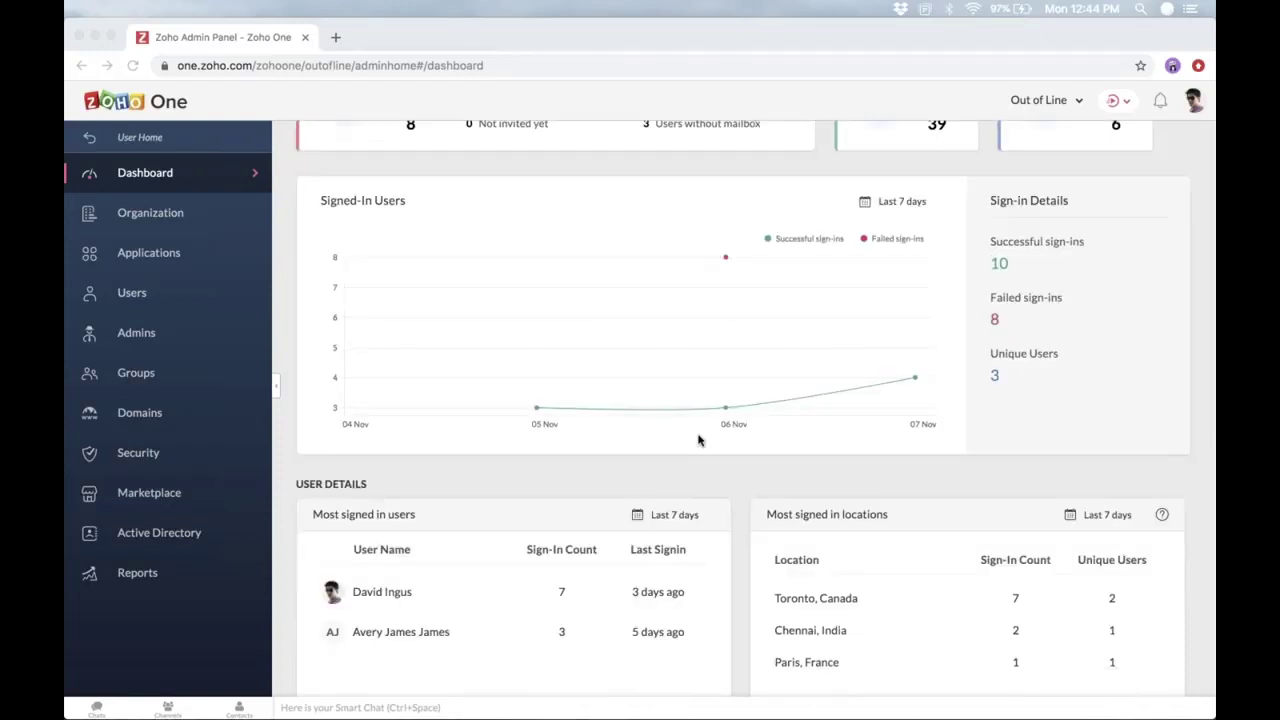
pyautogui.scroll(-5, 698, 440)
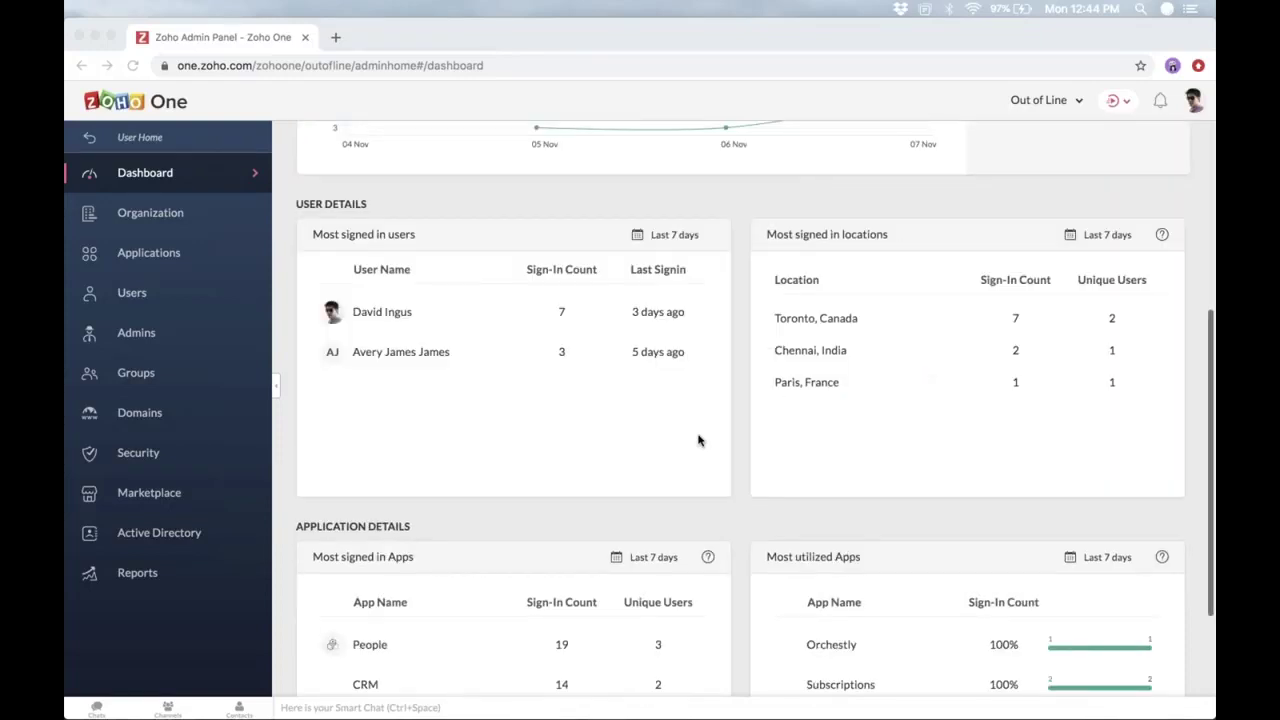
pyautogui.scroll(2, 420, 414)
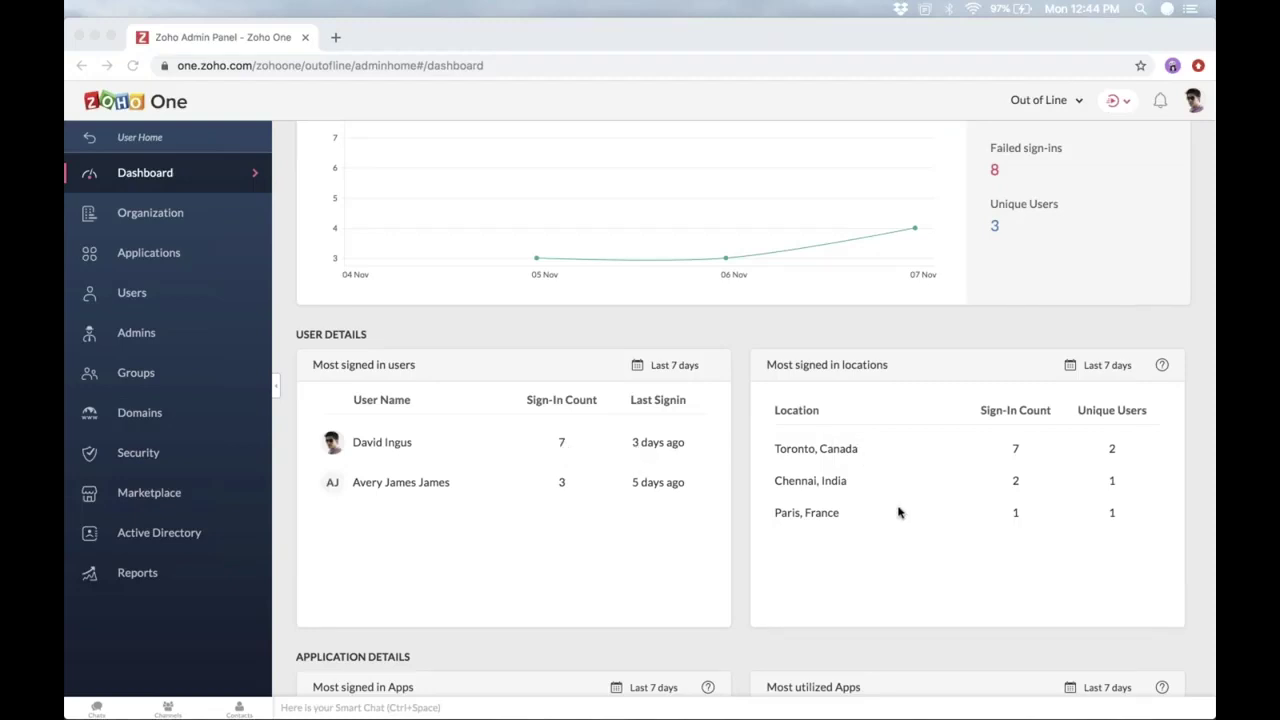
pyautogui.scroll(-1, 898, 512)
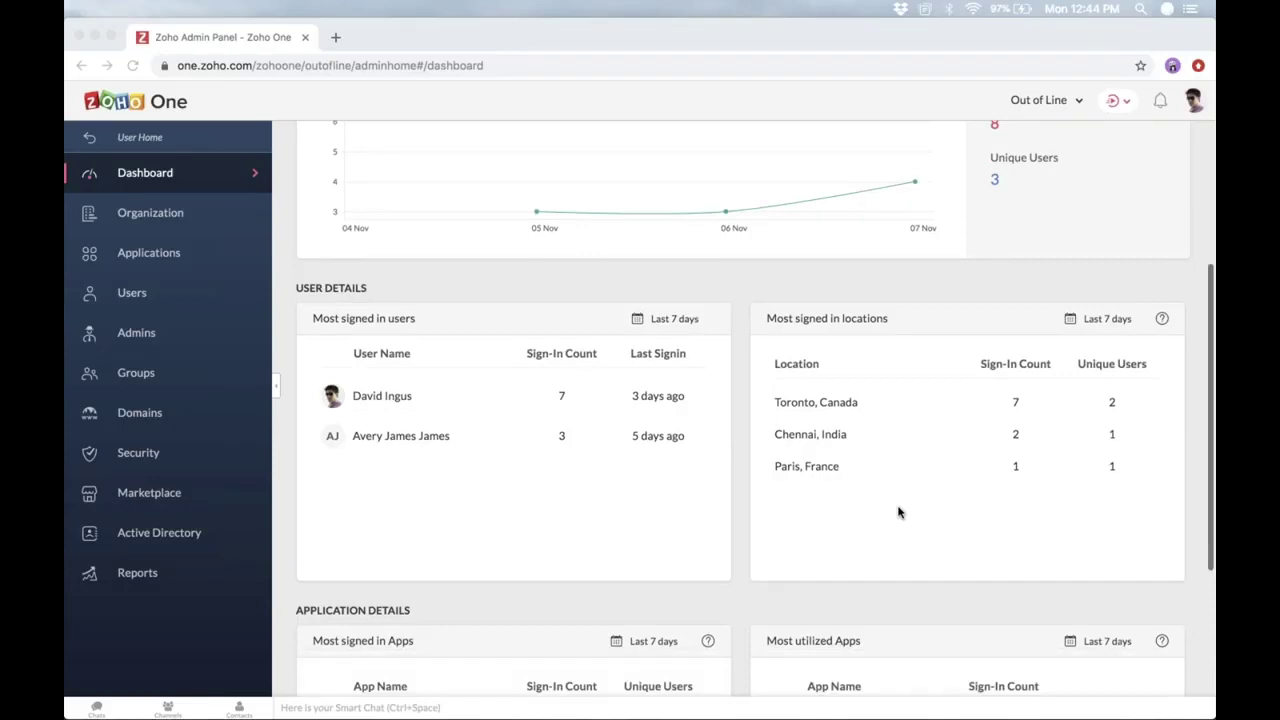
pyautogui.scroll(-1, 898, 512)
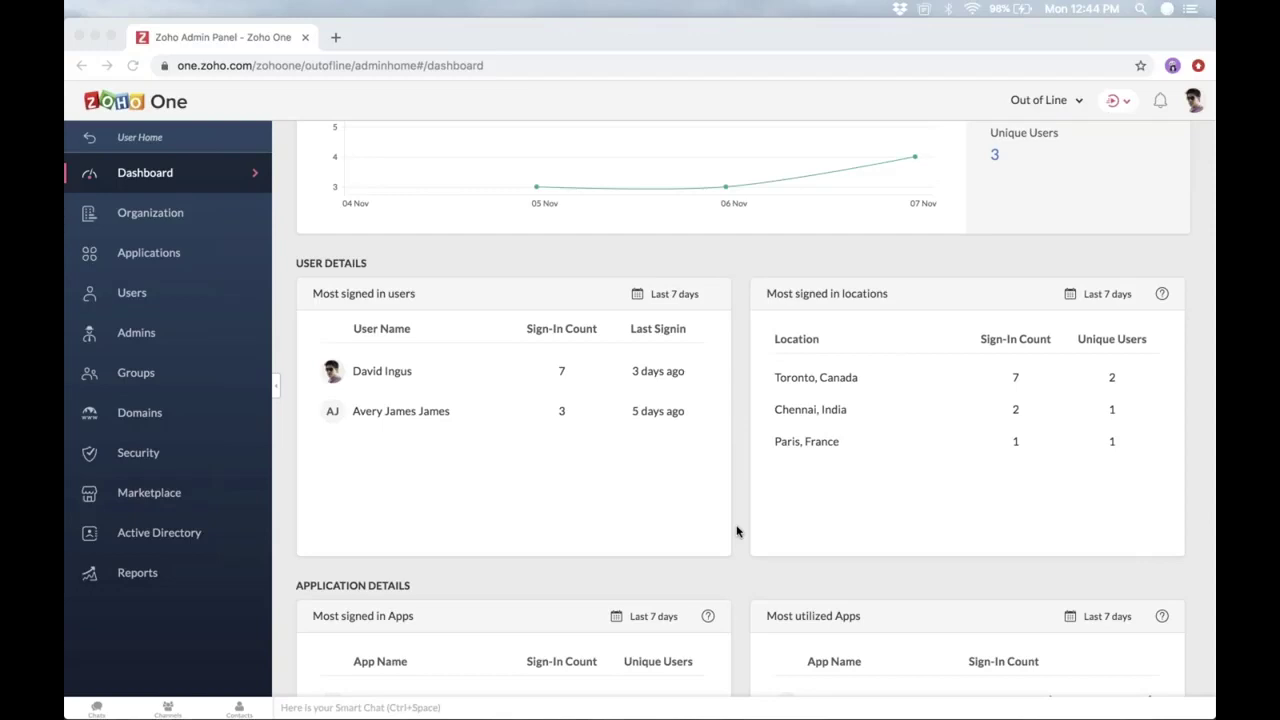
# Scroll through the admin dashboard's statistics.
pyautogui.scroll(-2, 737, 531)
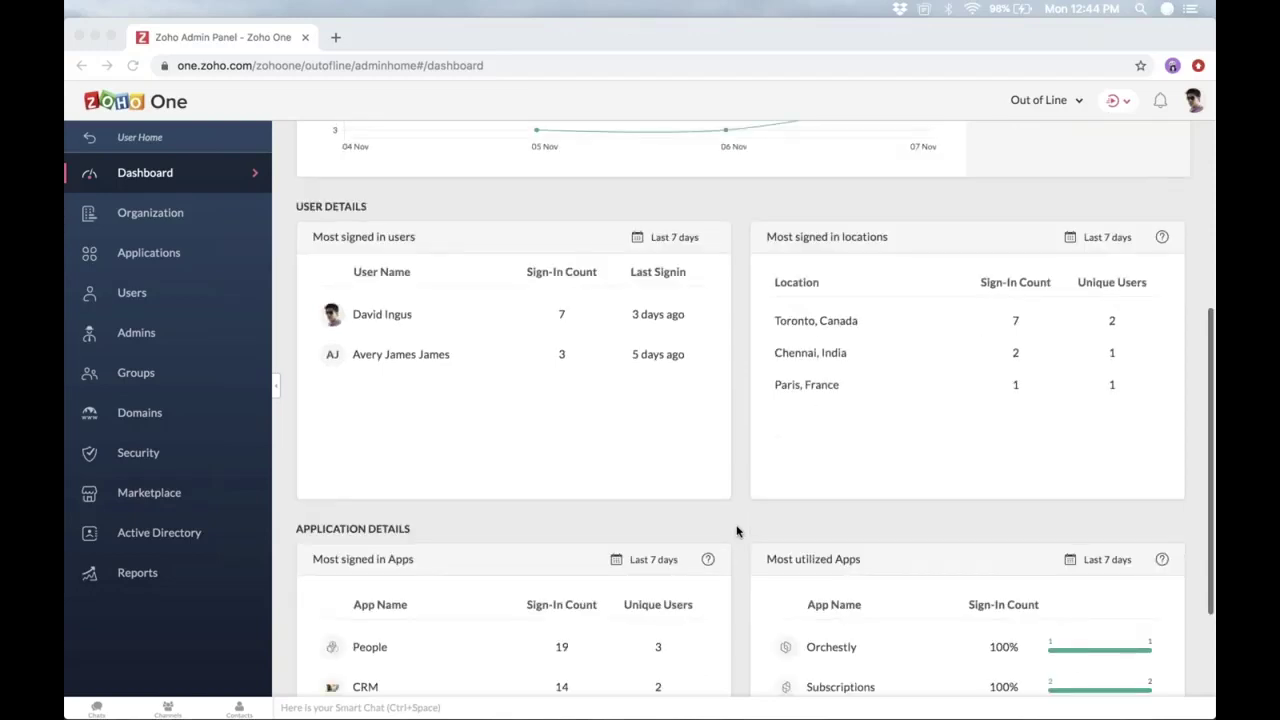
pyautogui.scroll(-3, 737, 531)
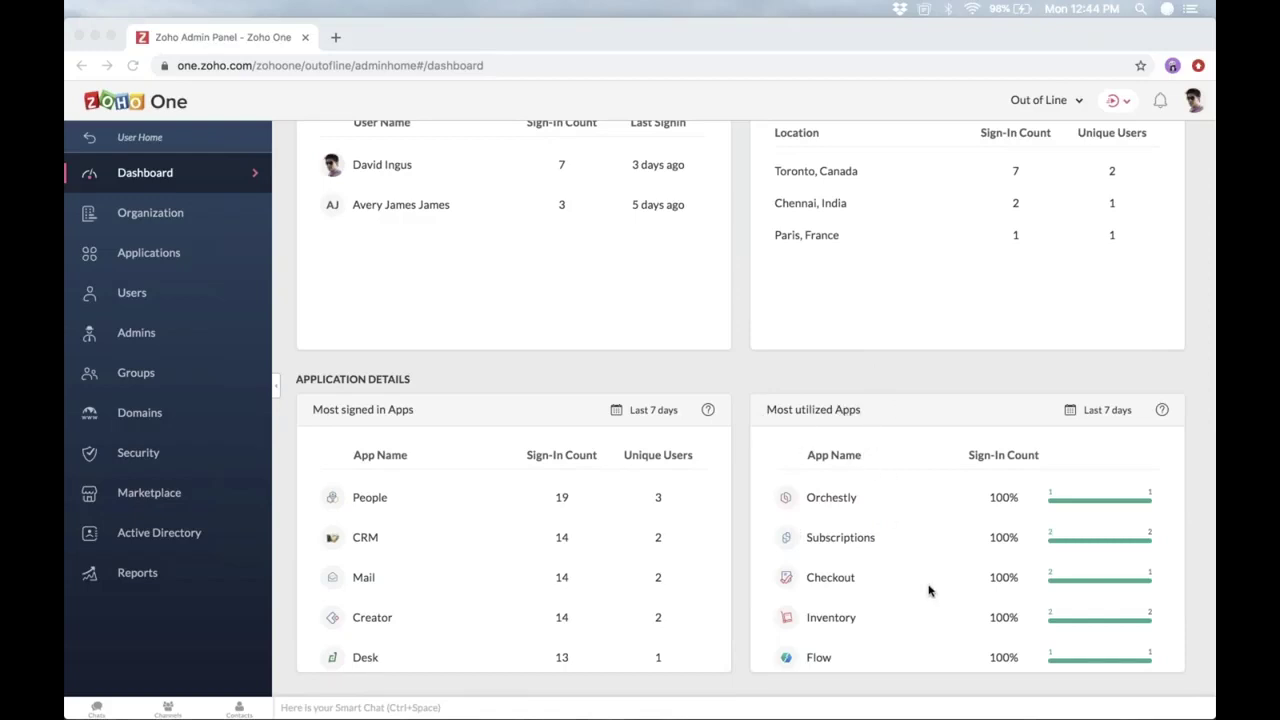
pyautogui.scroll(-10, 928, 590)
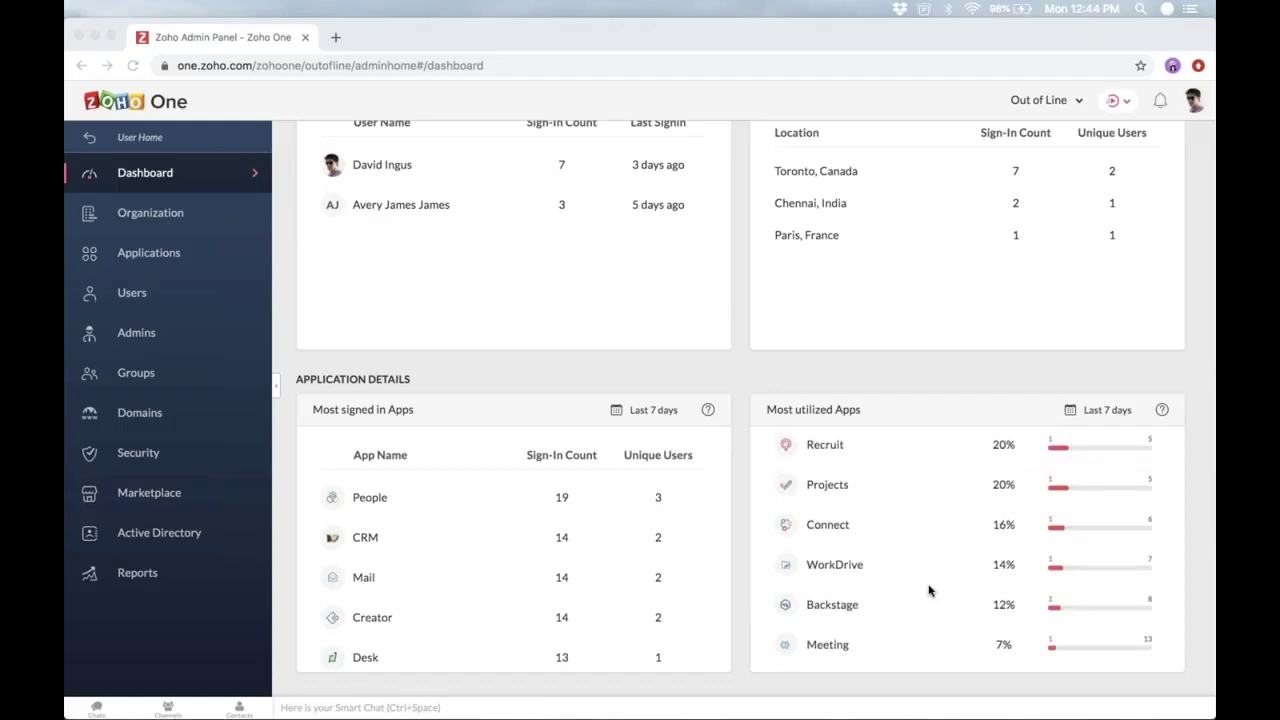
pyautogui.scroll(3, 928, 590)
pyautogui.scroll(10, 928, 590)
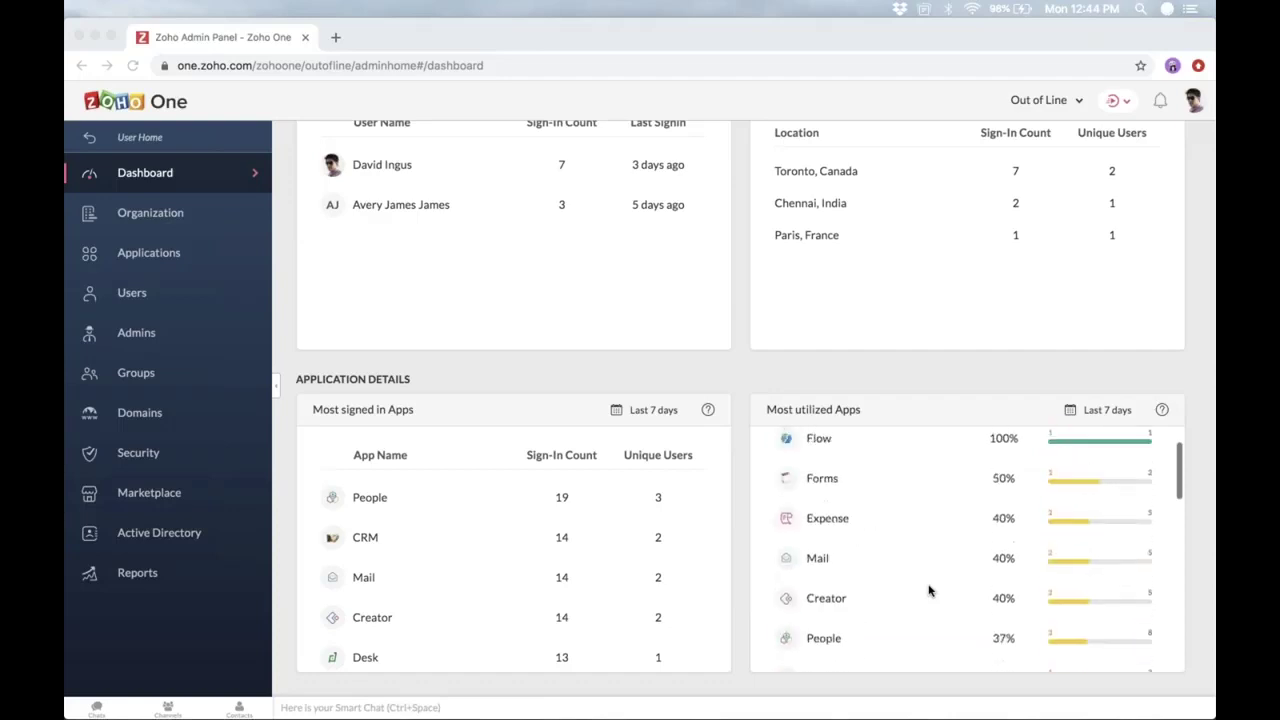
pyautogui.scroll(2, 928, 590)
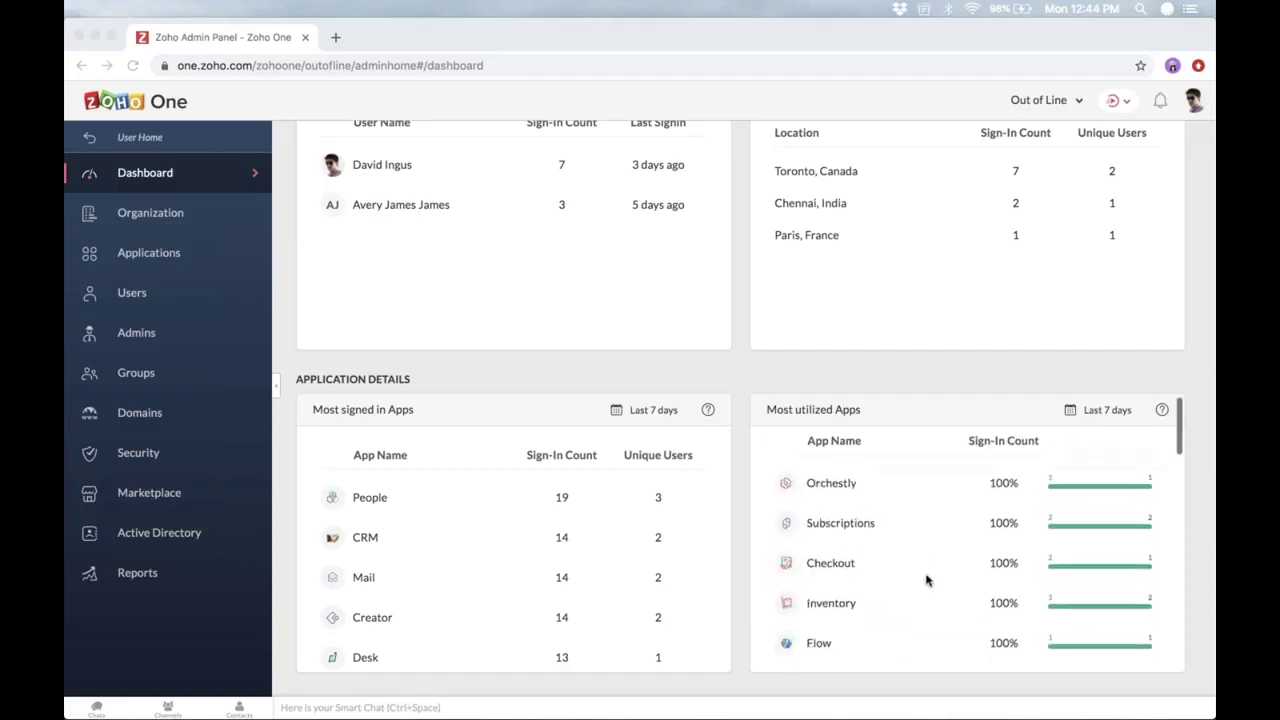
pyautogui.scroll(-1, 926, 580)
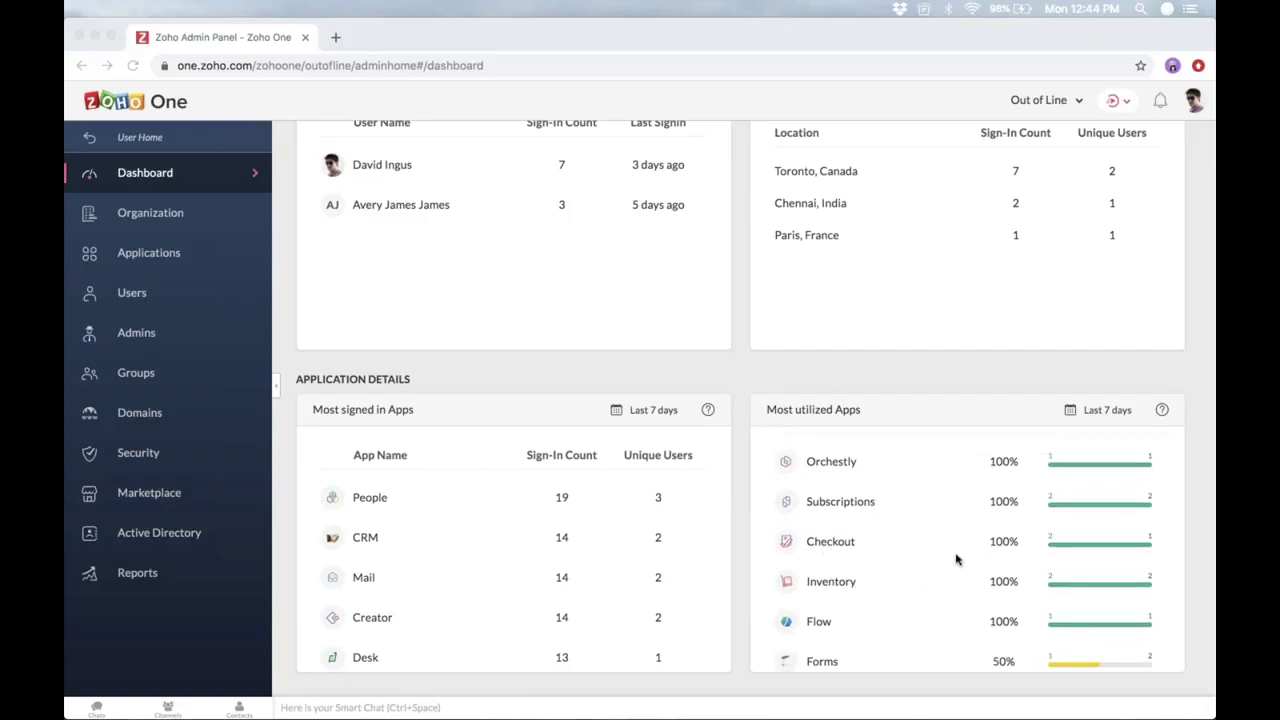
pyautogui.scroll(-3, 956, 560)
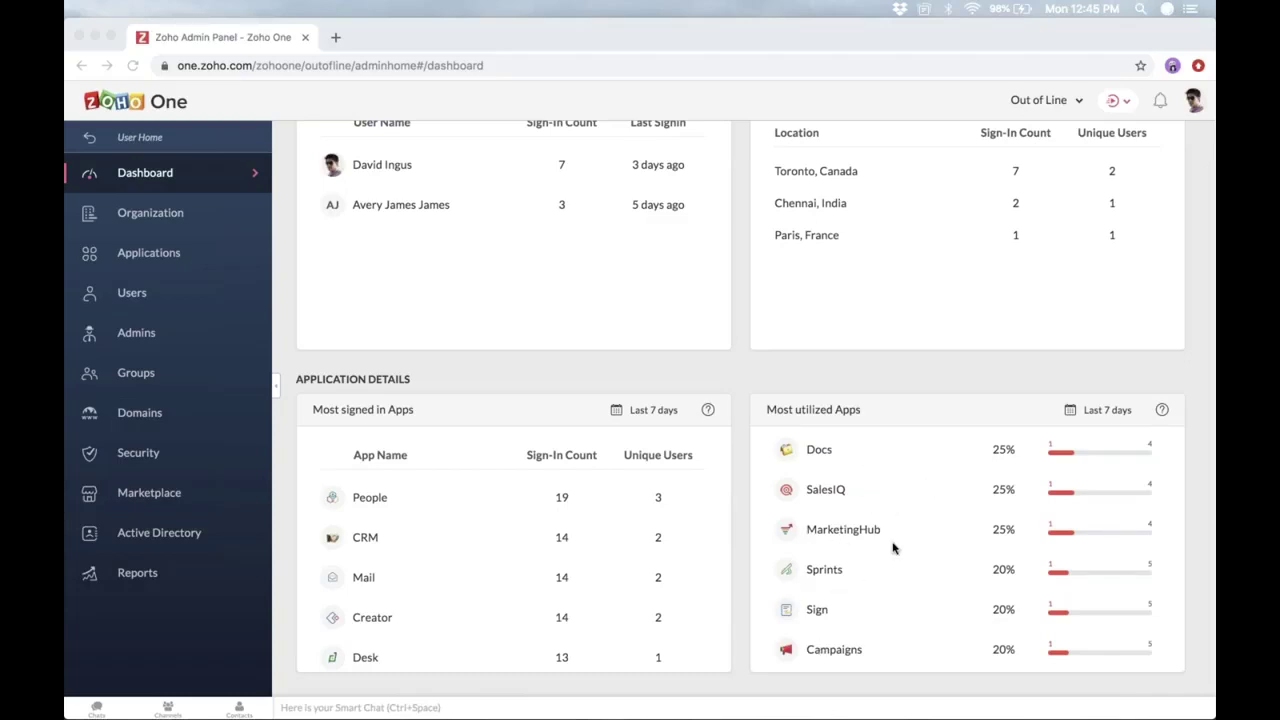
pyautogui.scroll(4, 893, 548)
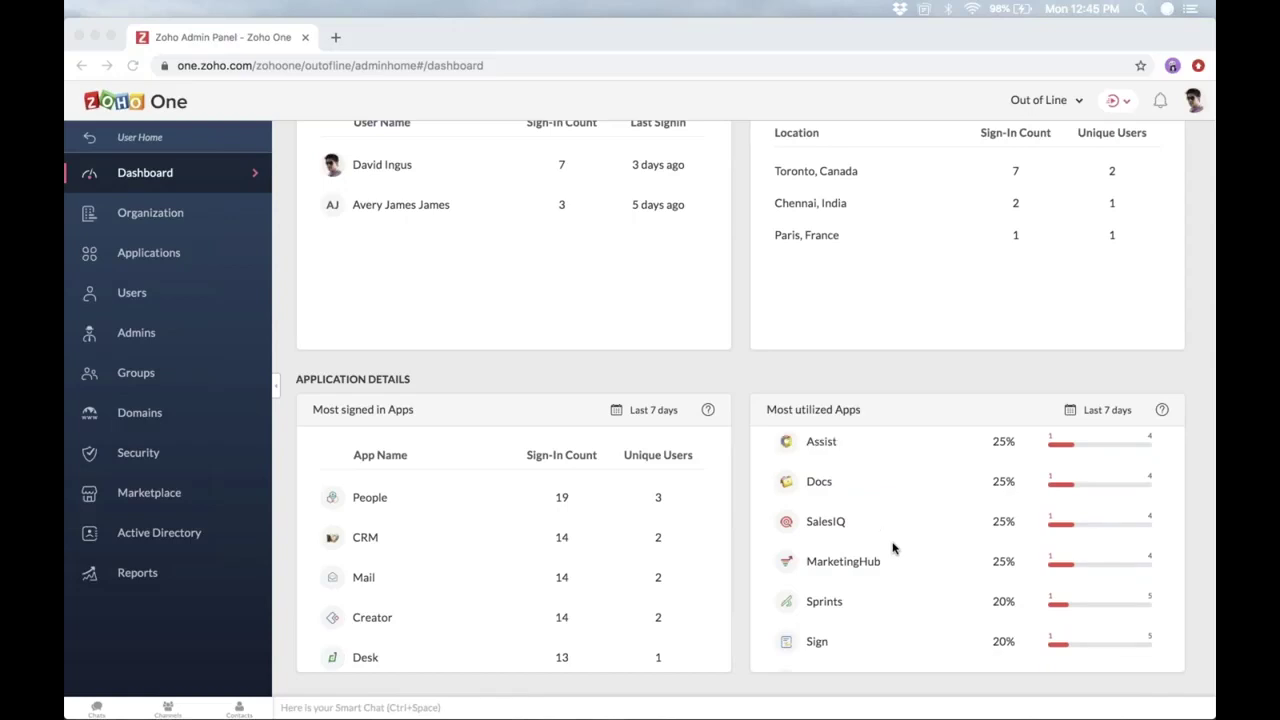
pyautogui.scroll(-2, 869, 600)
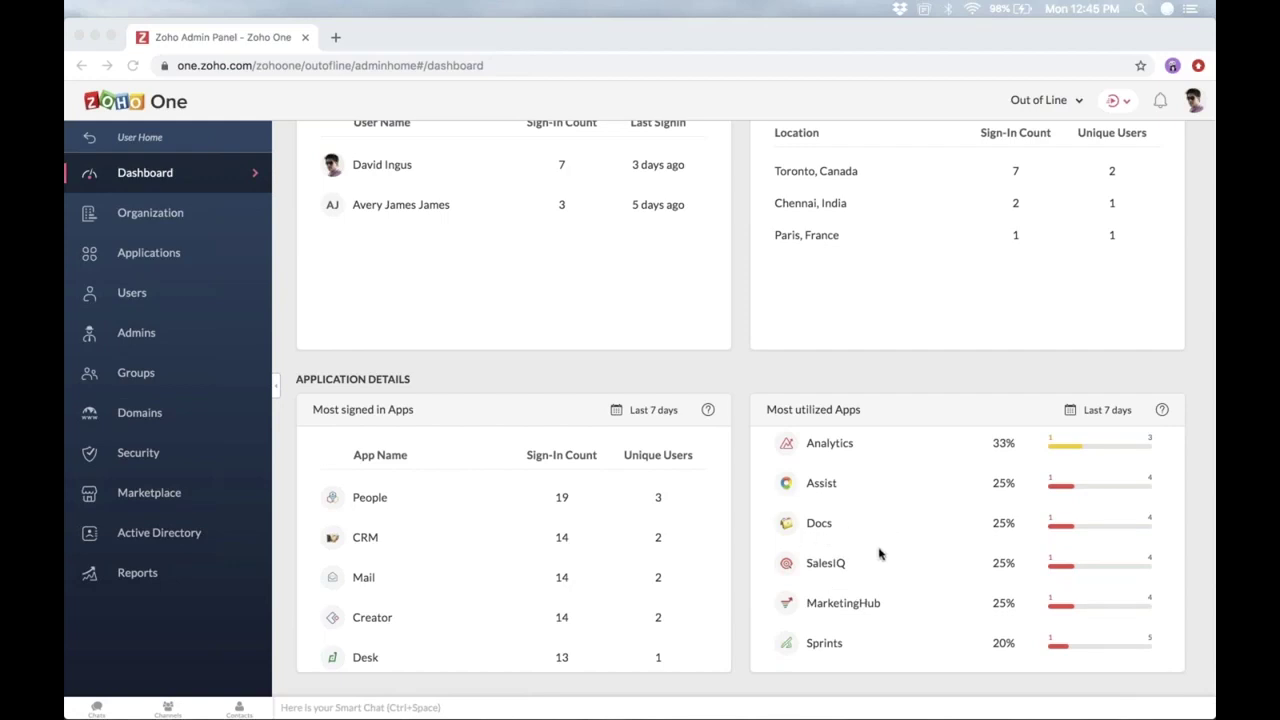
pyautogui.scroll(-1, 880, 552)
# Return to the dashboard top and show the Applications list with member counts.
pyautogui.scroll(5, 860, 560)
pyautogui.scroll(10, 858, 566)
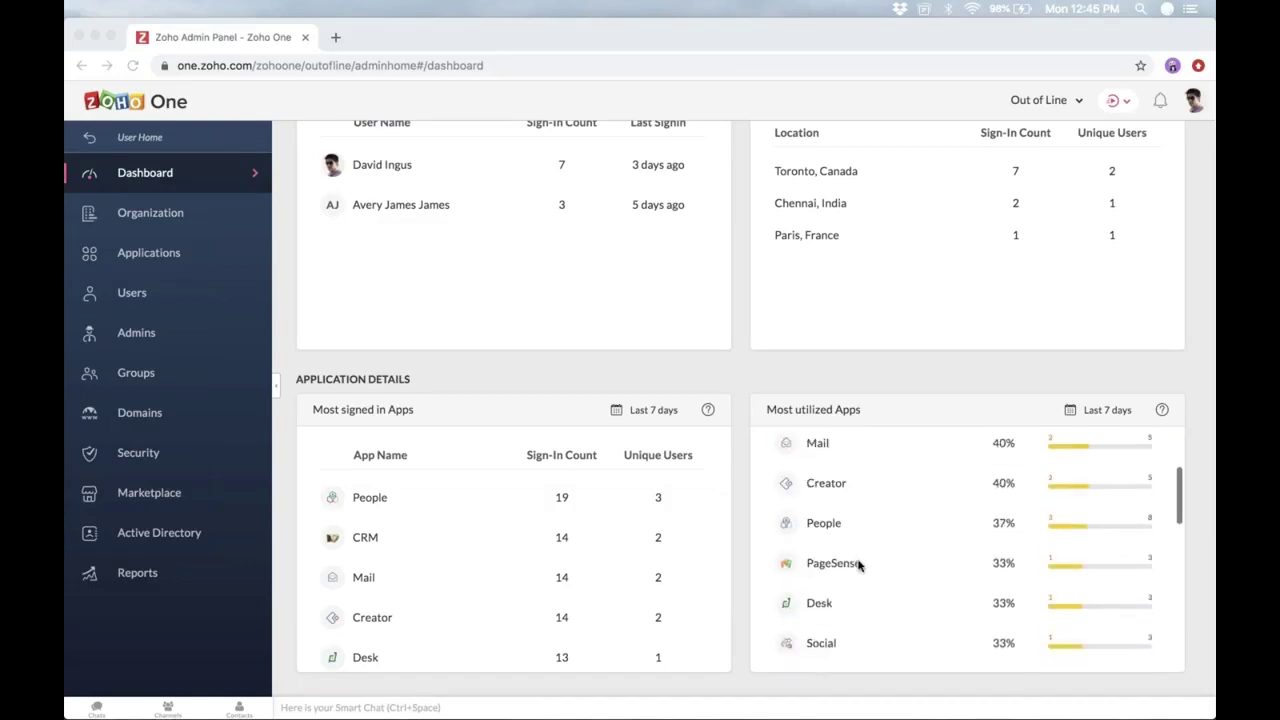
pyautogui.scroll(5, 858, 566)
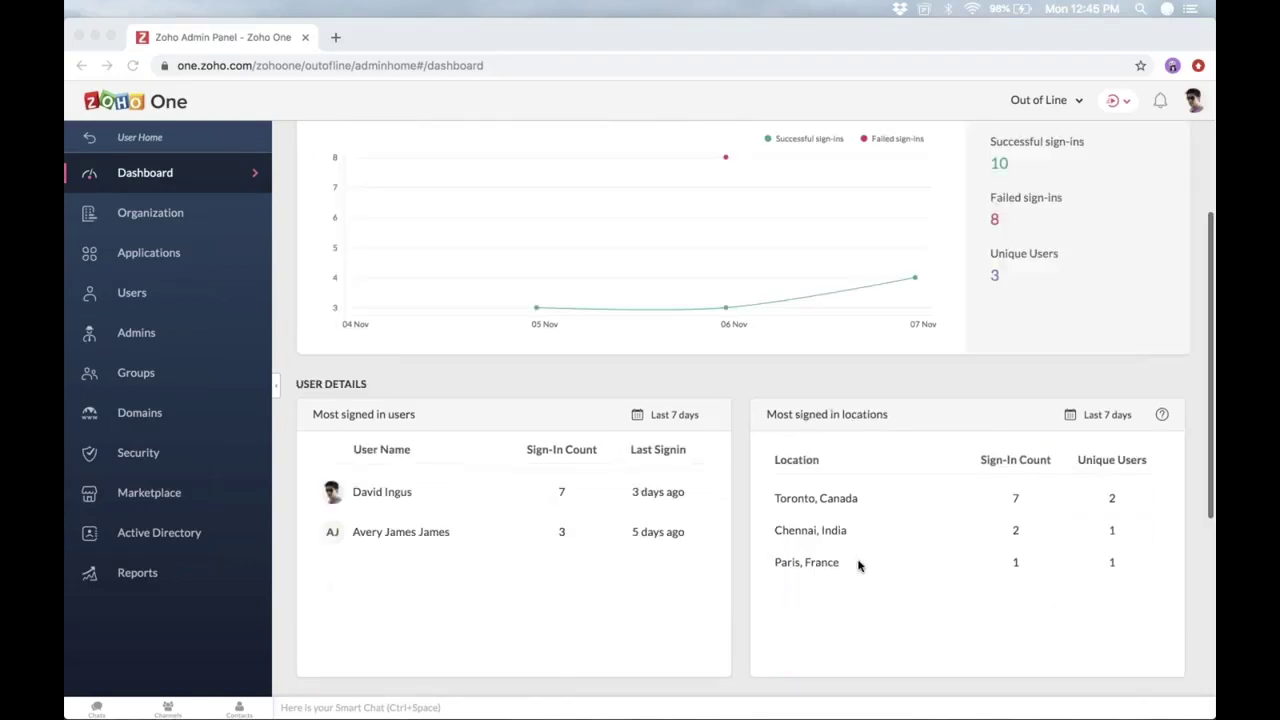
pyautogui.scroll(3, 858, 566)
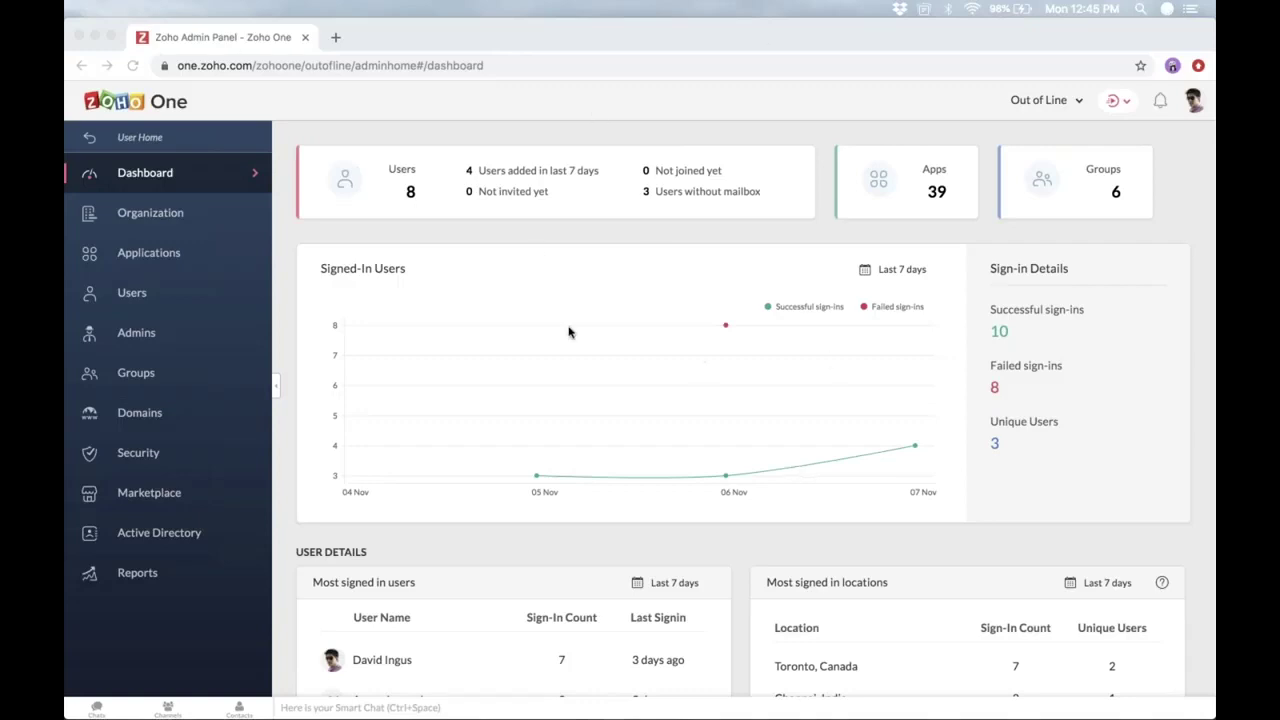
pyautogui.click(152, 258)
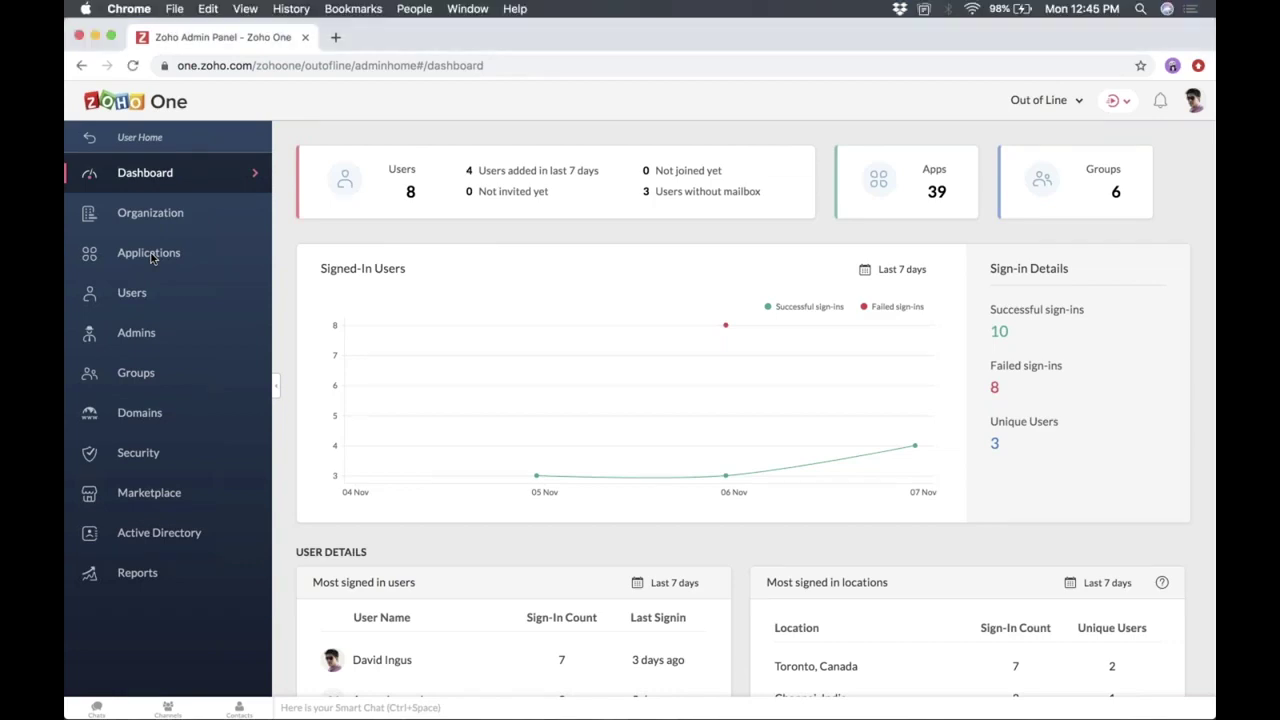
pyautogui.click(150, 253)
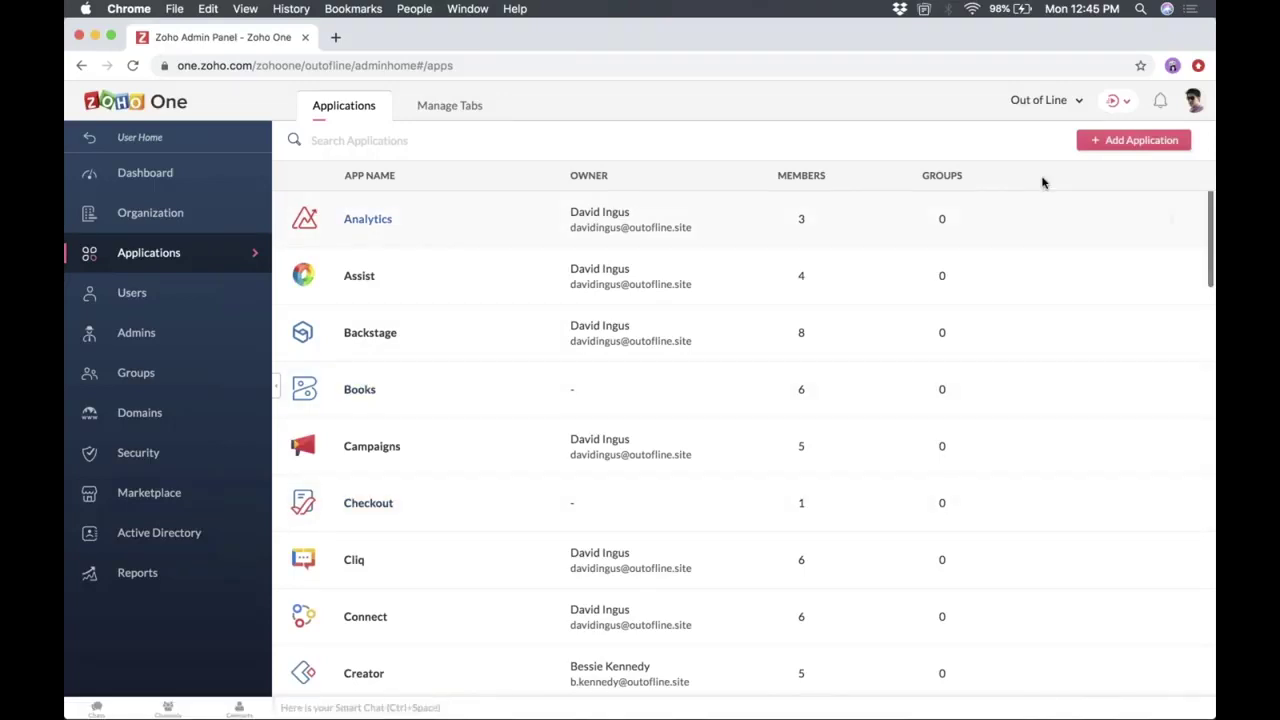
# Browse the Zoho apps available under Add Application, then show the 8 active users.
pyautogui.click(1133, 140)
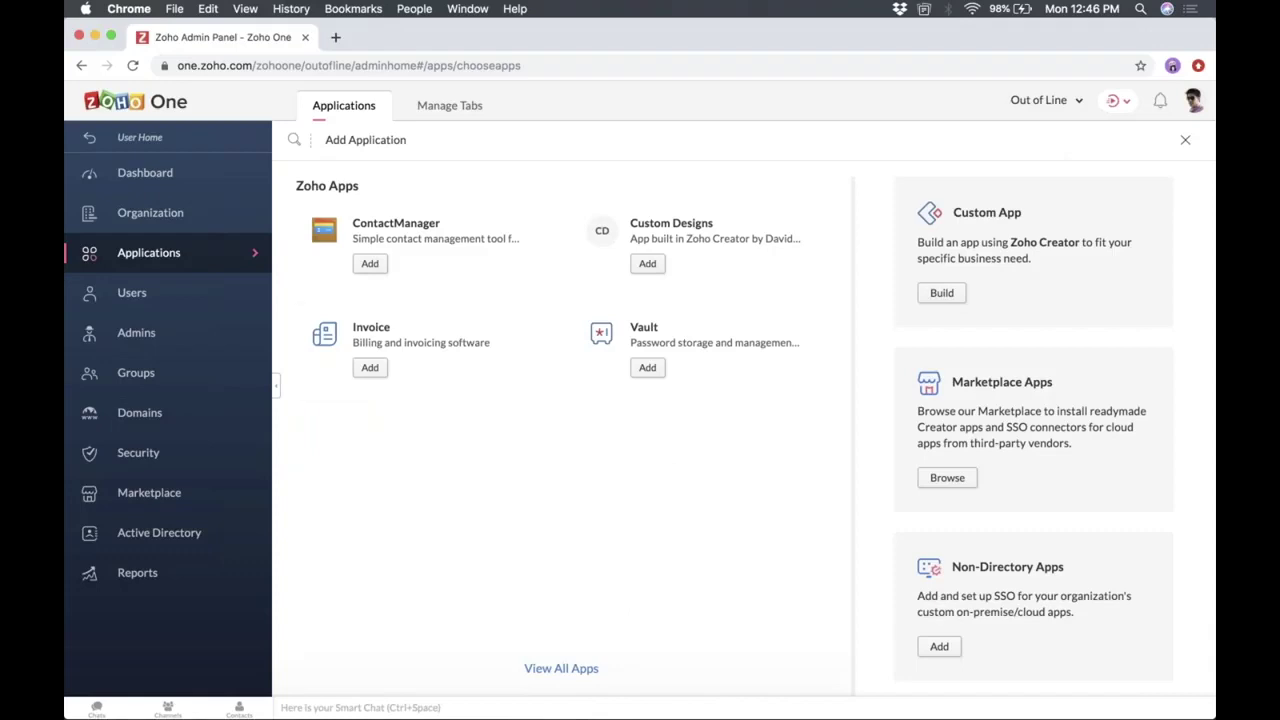
pyautogui.scroll(-1, 507, 410)
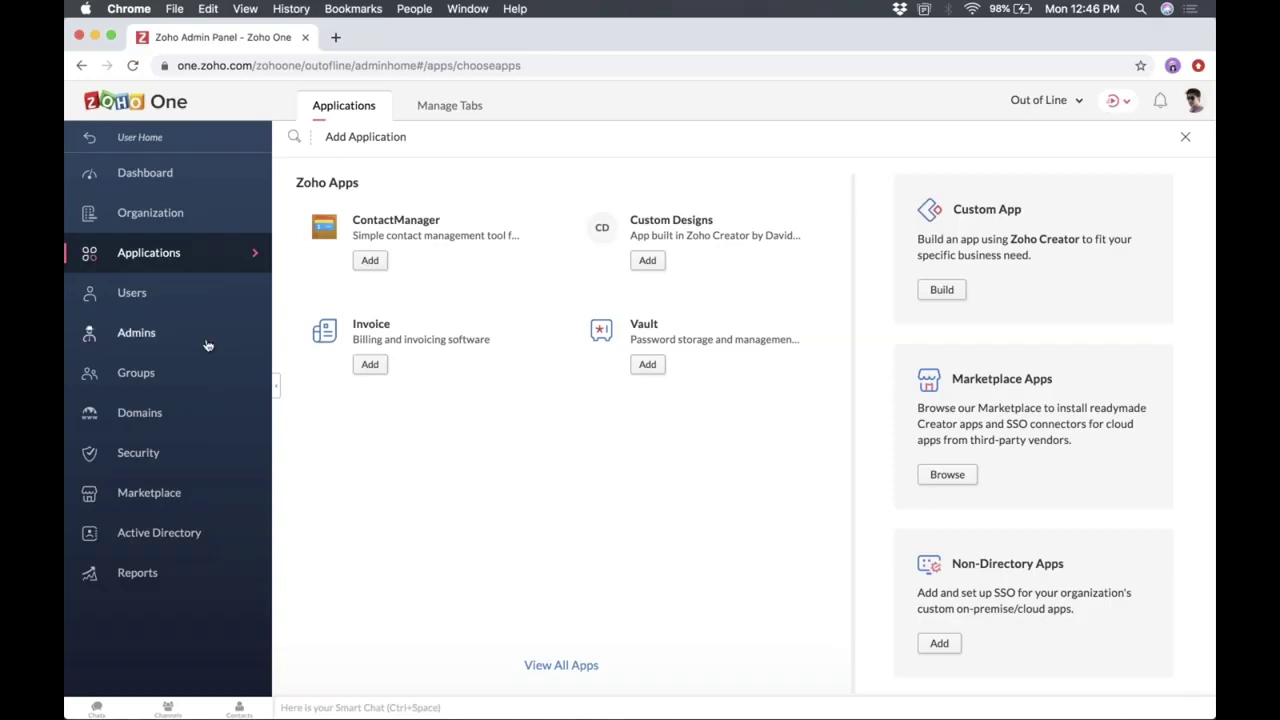
pyautogui.click(135, 292)
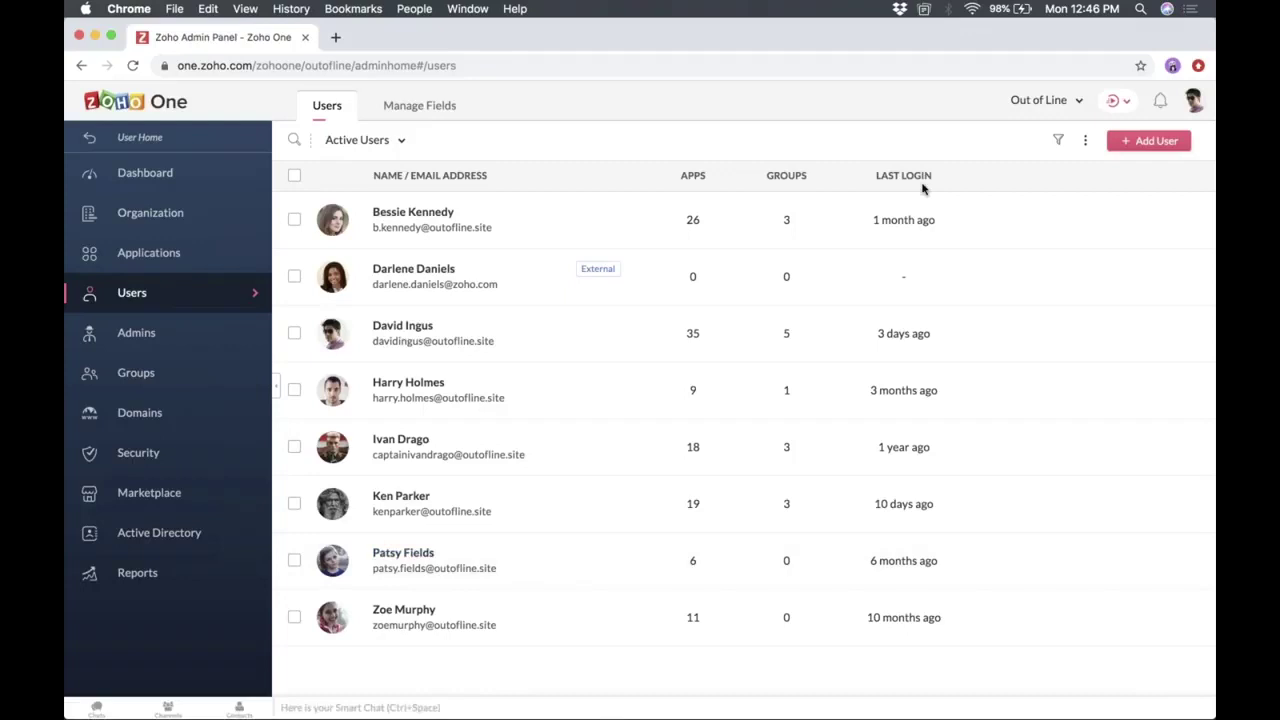
# Review the first user's apps, Account Activity and Info tabs, then go to Groups.
pyautogui.click(448, 216)
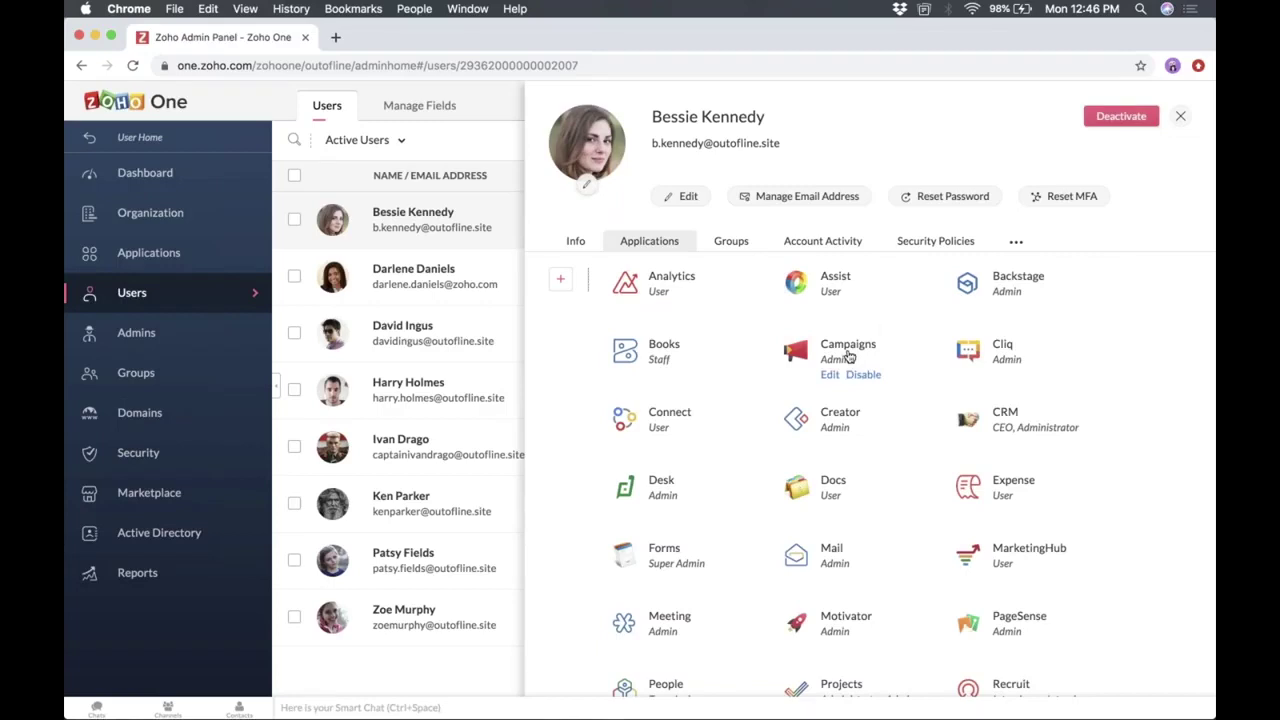
pyautogui.scroll(2, 848, 357)
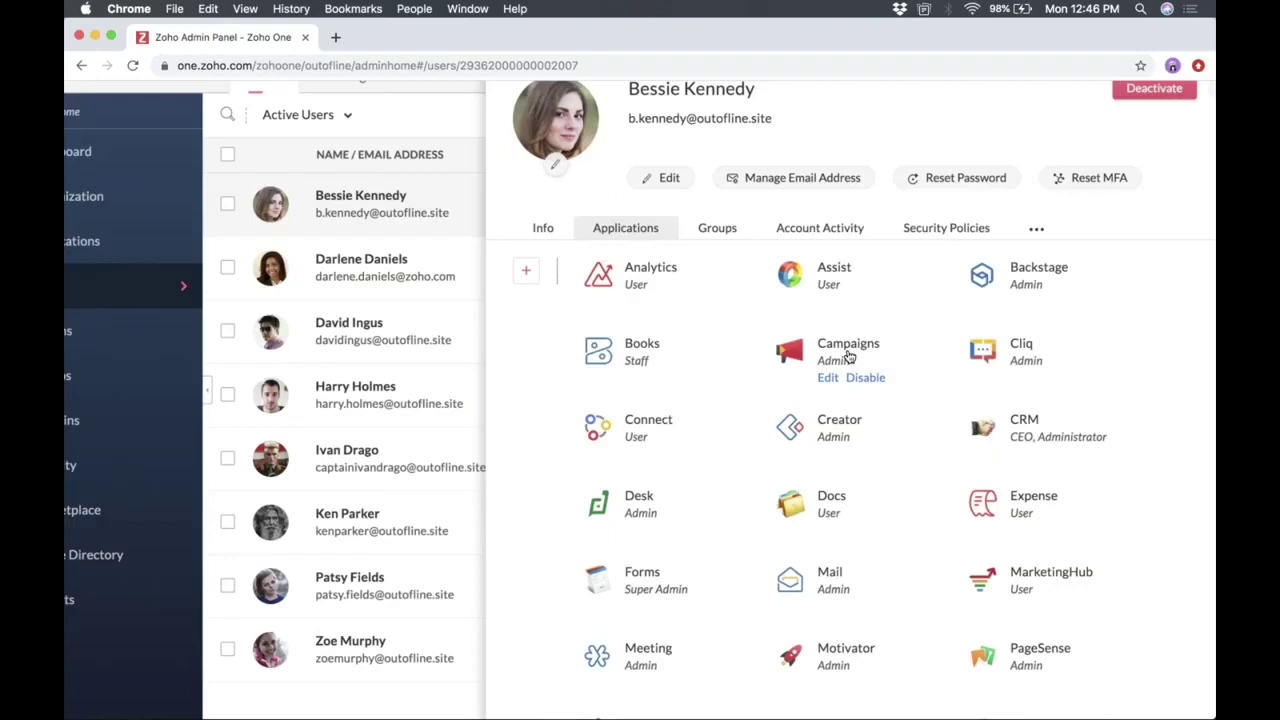
pyautogui.scroll(-2, 848, 357)
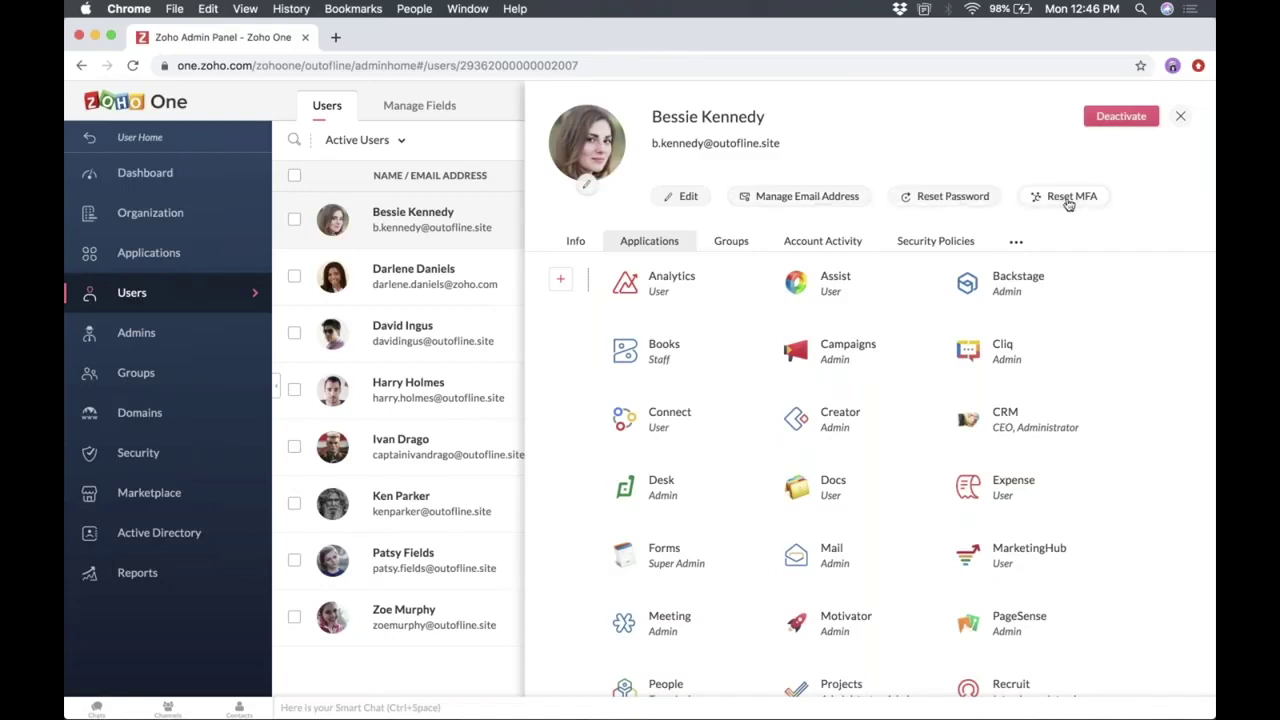
pyautogui.click(835, 245)
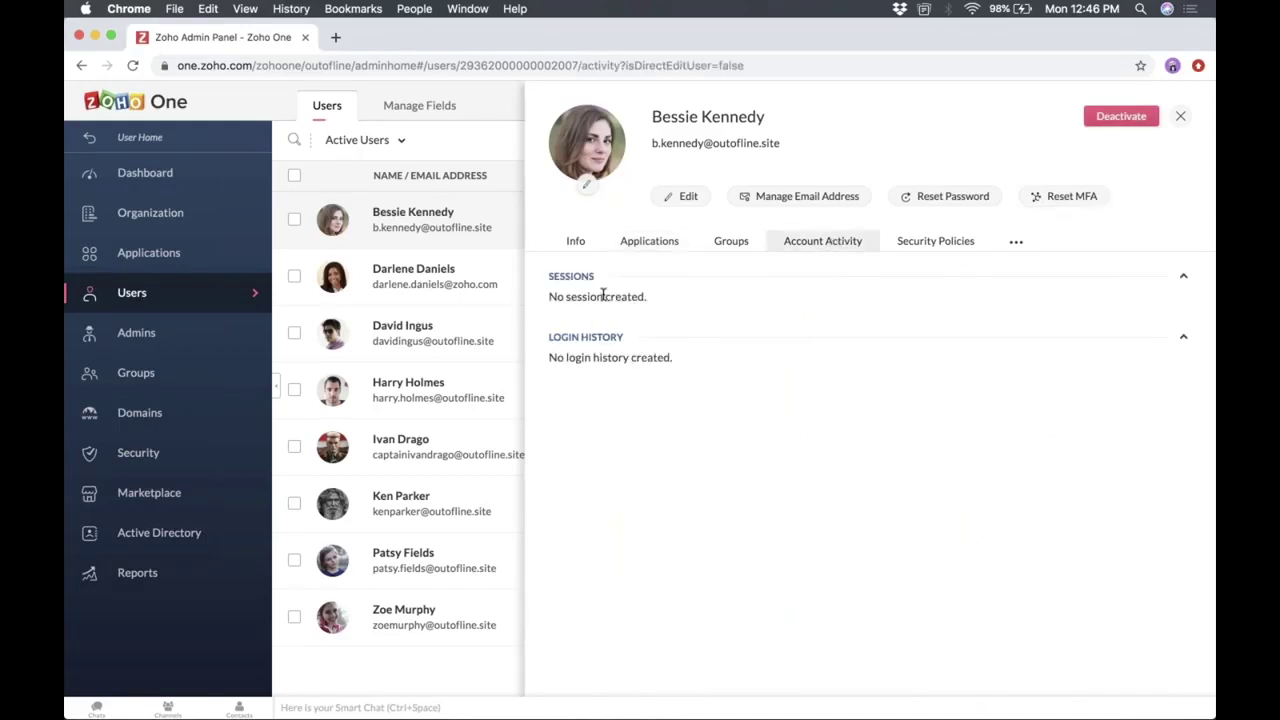
pyautogui.click(573, 244)
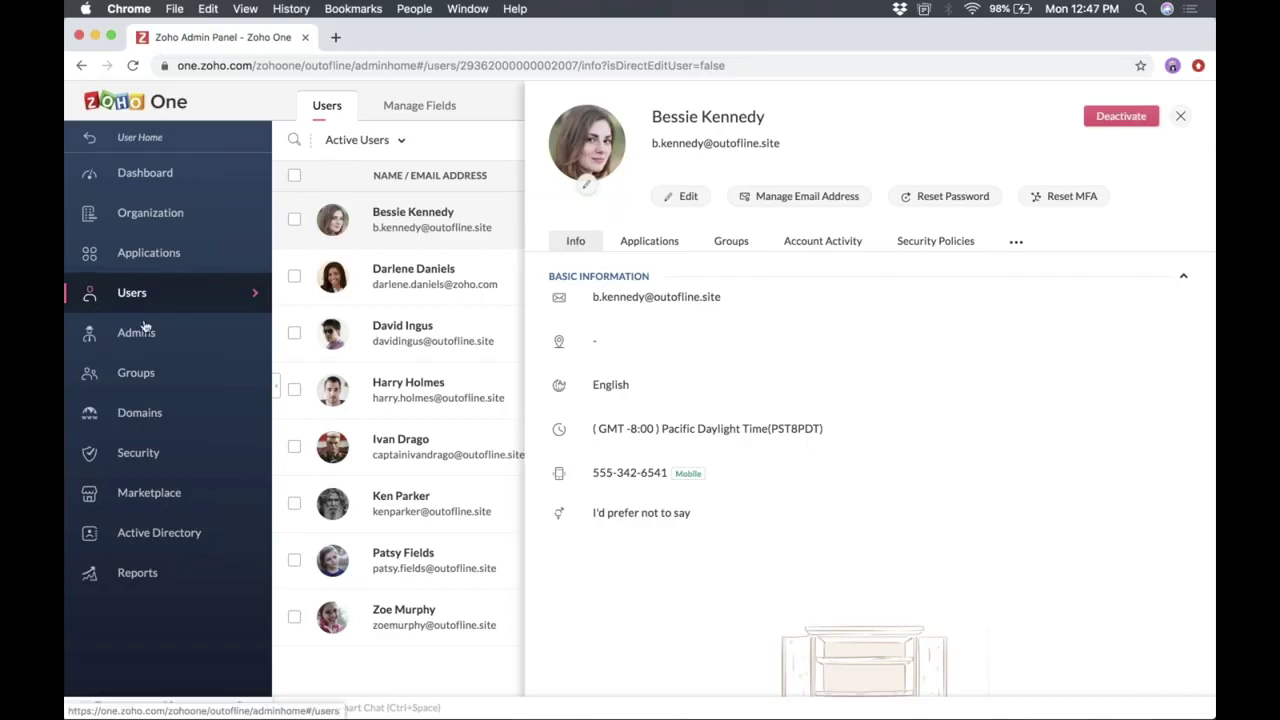
pyautogui.click(156, 376)
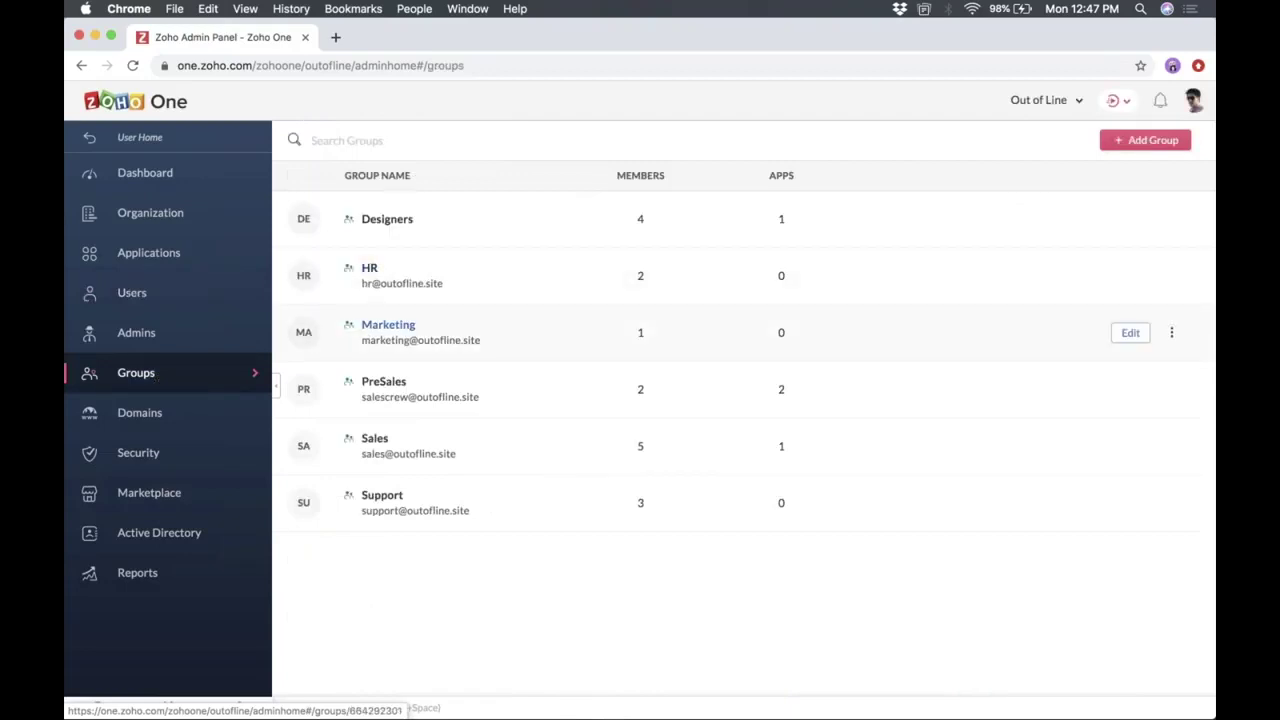
# Check the Marketing group's members and Conditional Assignment, then view Security Policies.
pyautogui.click(395, 318)
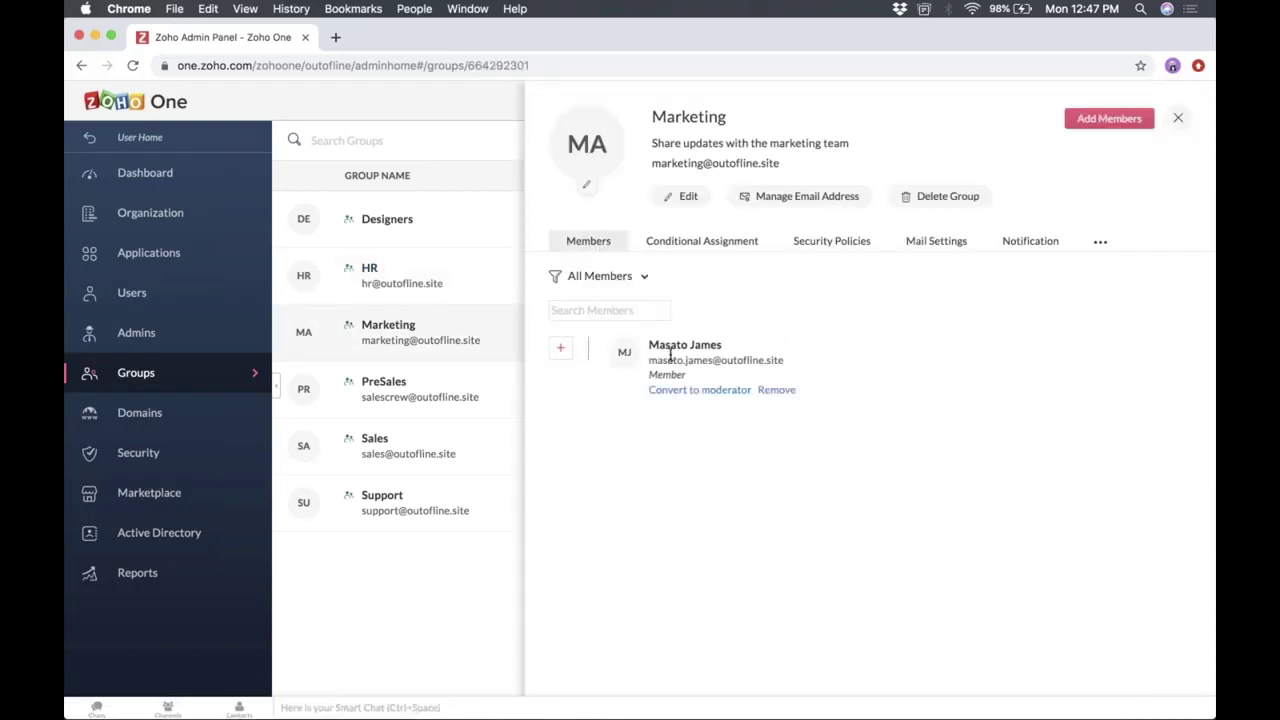
pyautogui.click(733, 241)
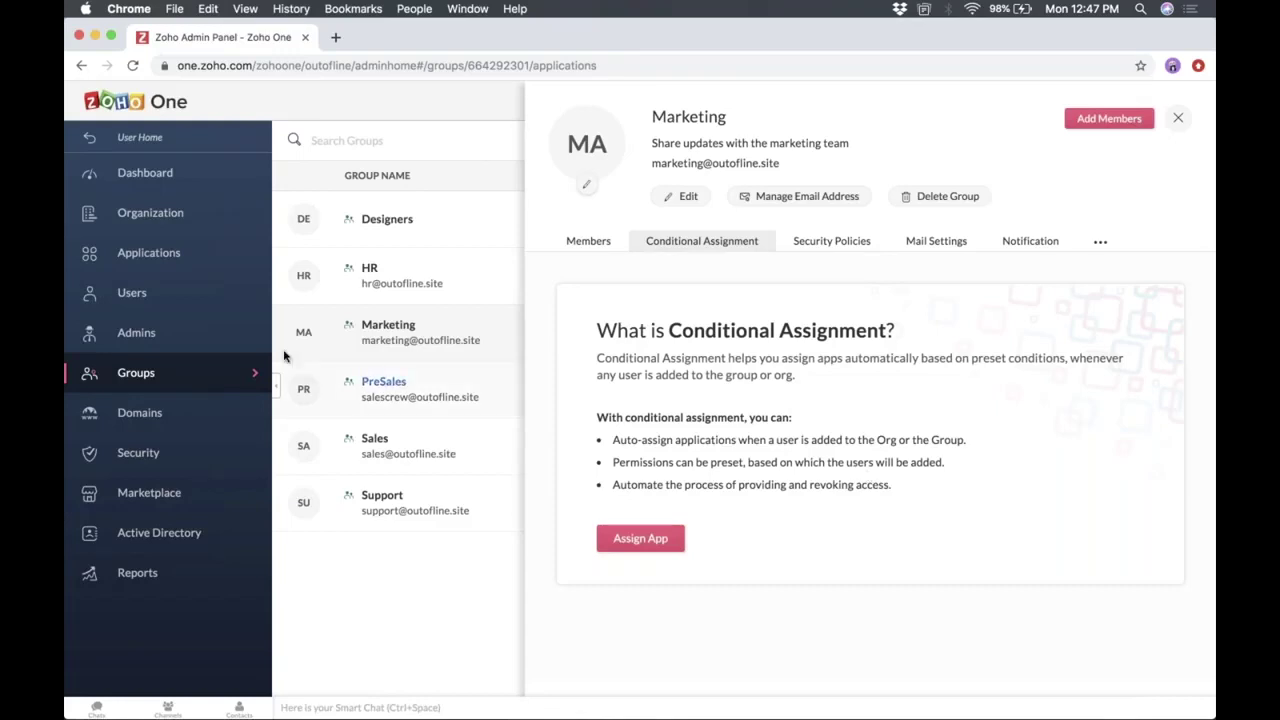
pyautogui.click(138, 452)
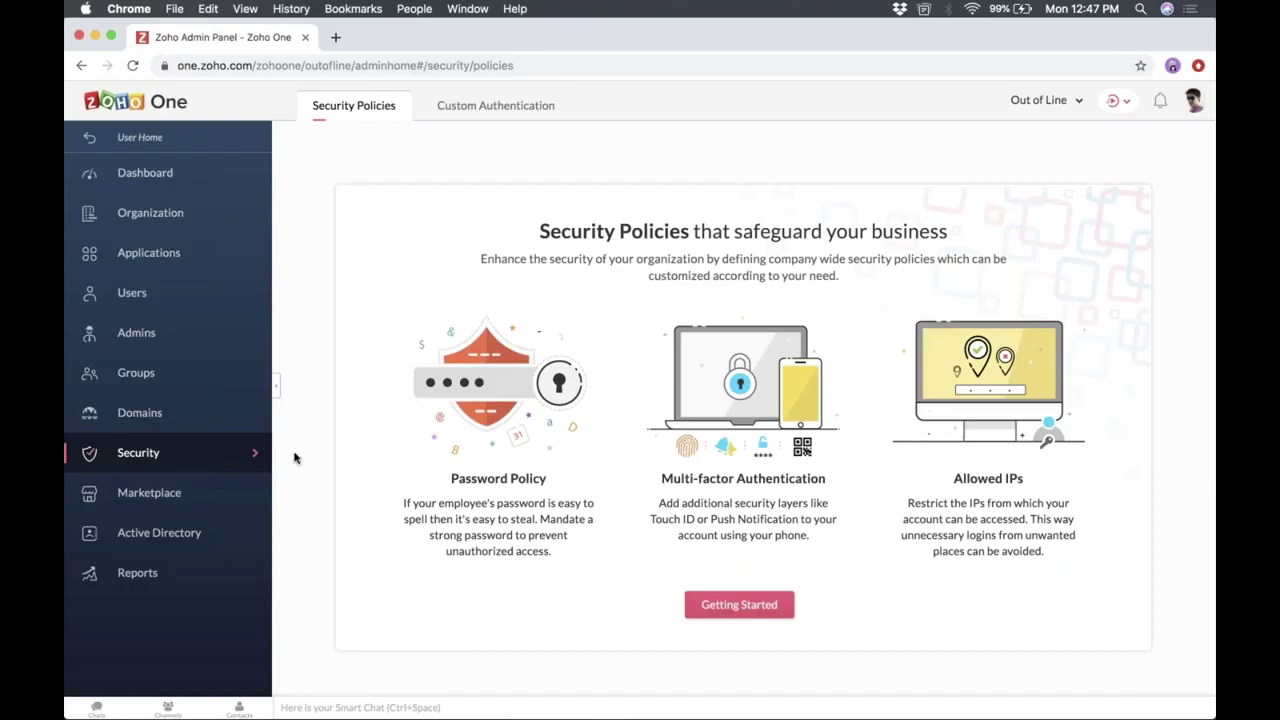
# Browse marketplace applications filtered to Directory Apps.
pyautogui.click(191, 487)
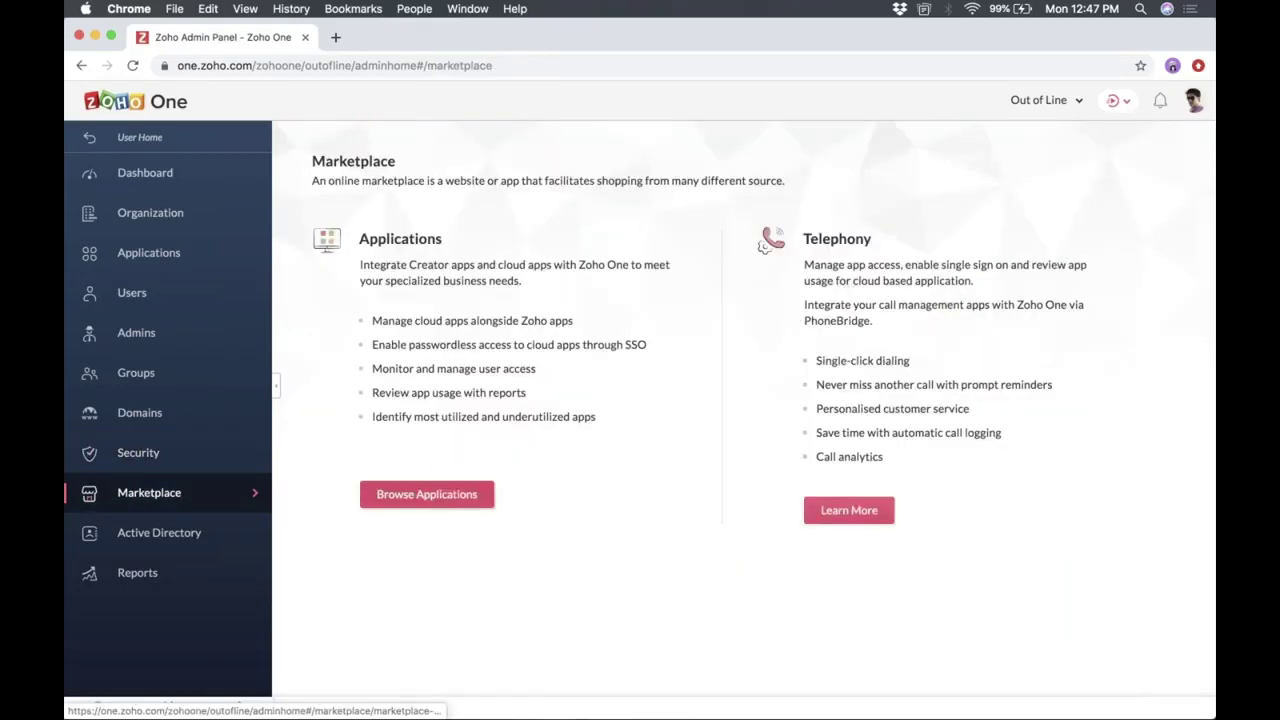
pyautogui.click(427, 494)
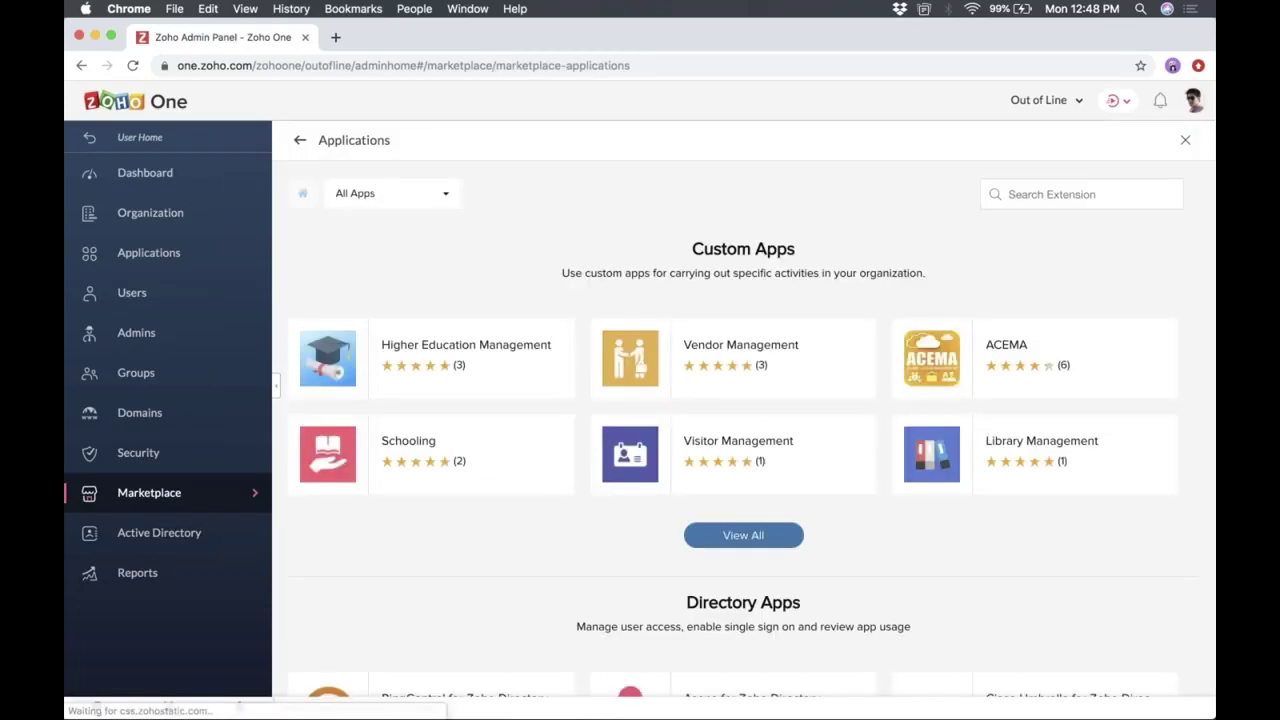
pyautogui.click(370, 194)
pyautogui.click(349, 229)
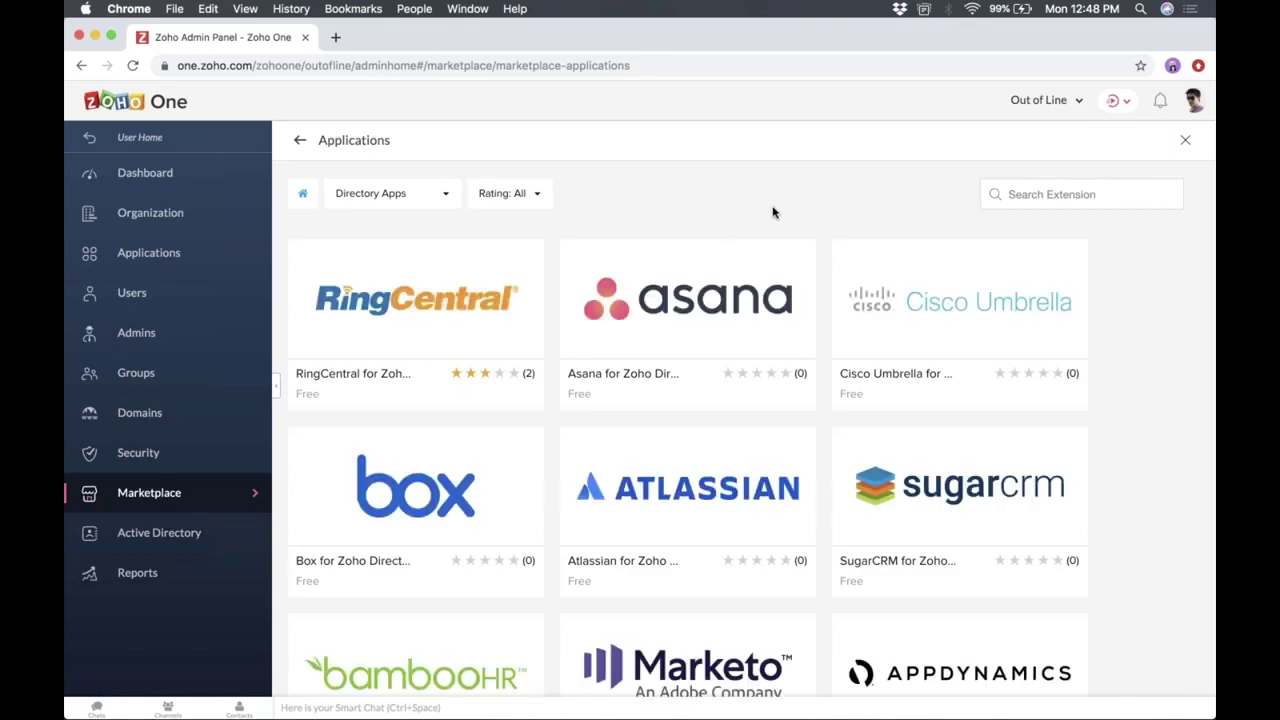
# View G Suite for Zoho Directory, then advance to the '35+ apps' slide.
pyautogui.scroll(-2, 1158, 520)
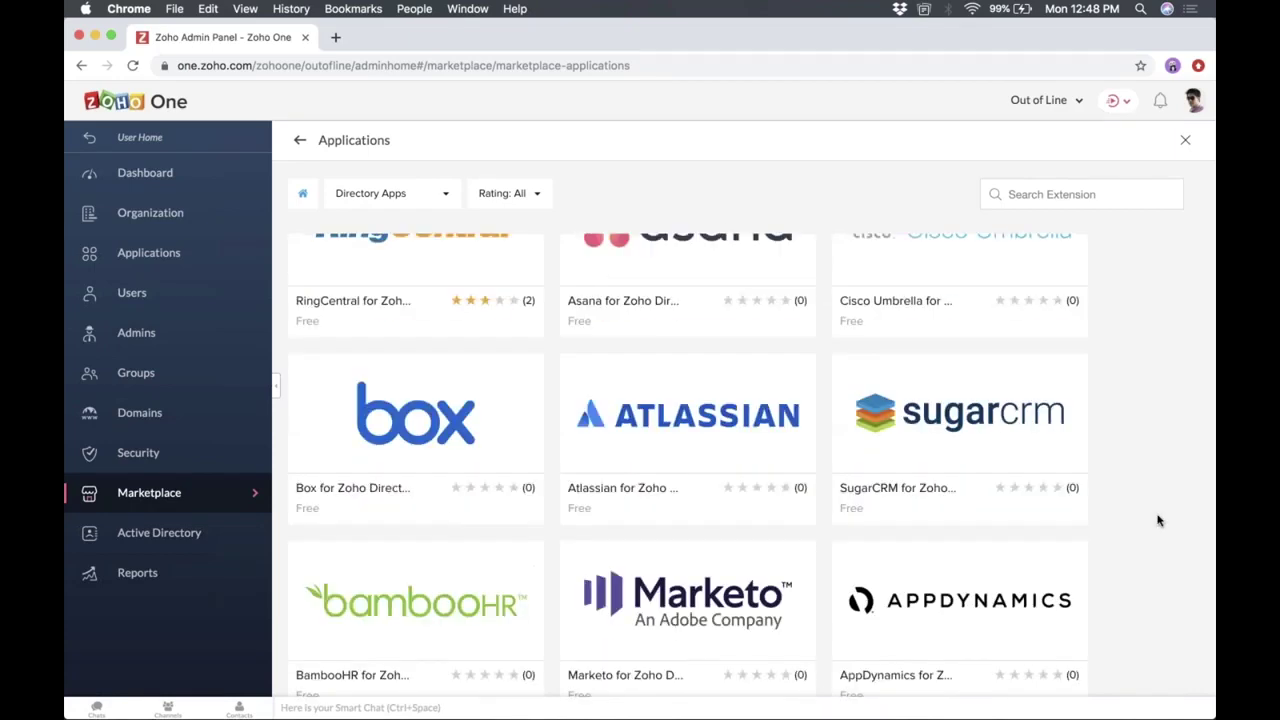
pyautogui.scroll(-10, 1158, 520)
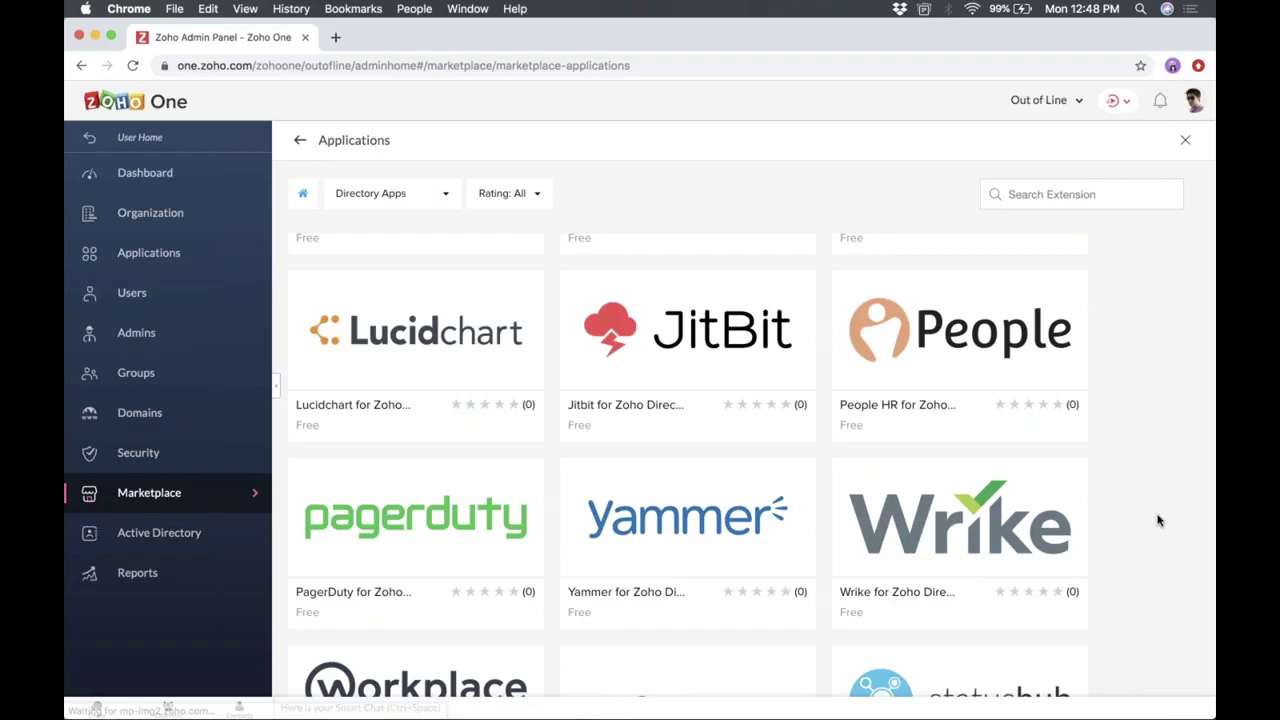
pyautogui.scroll(-5, 1158, 520)
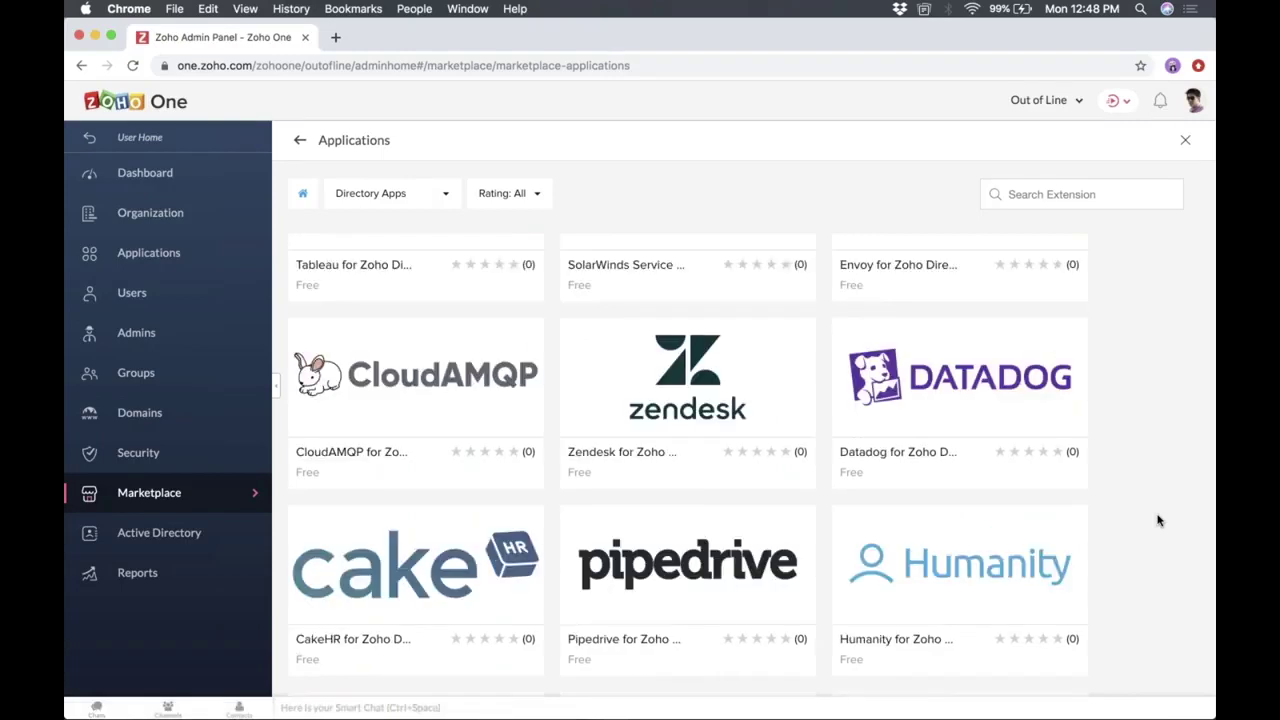
pyautogui.scroll(-5, 1158, 520)
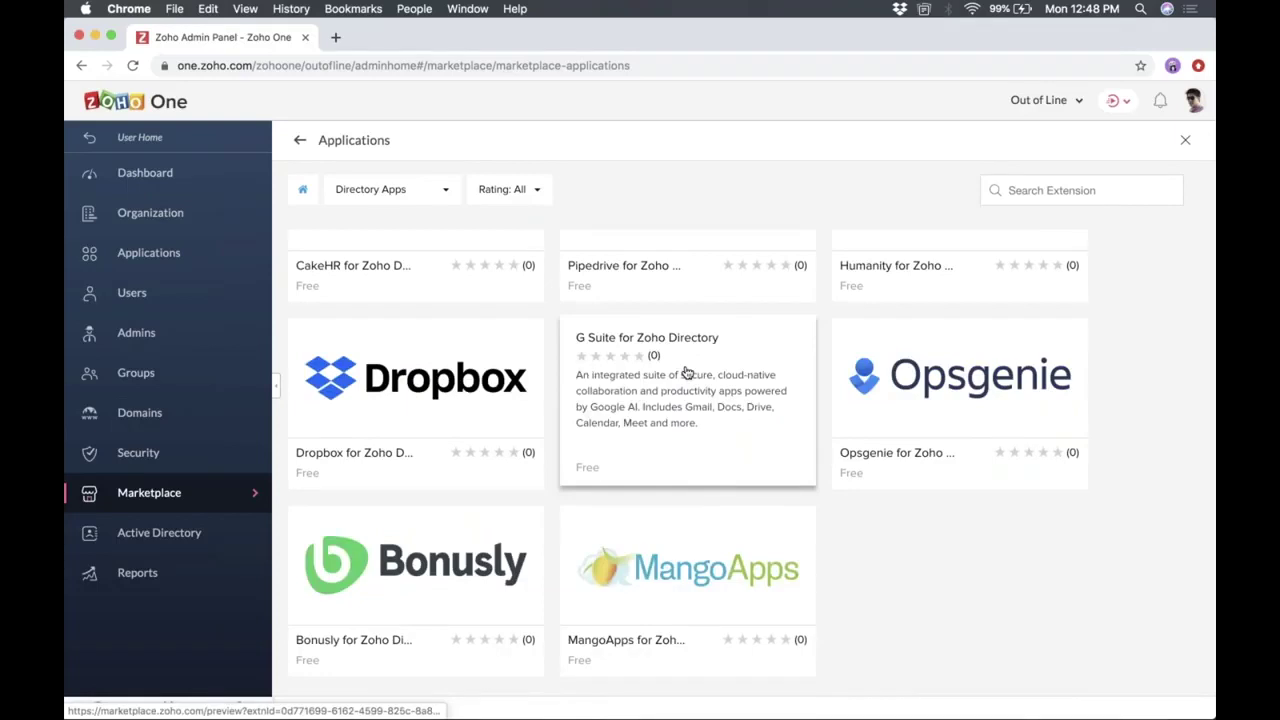
pyautogui.click(687, 373)
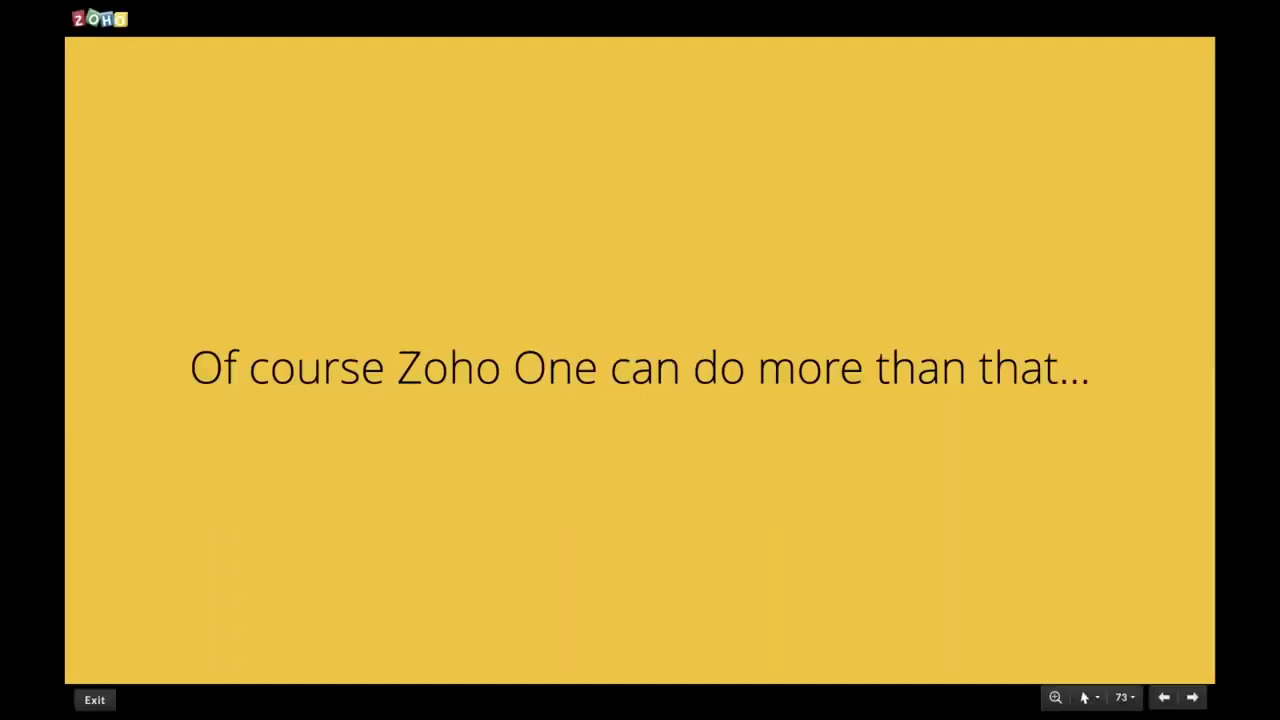
pyautogui.press('Right')
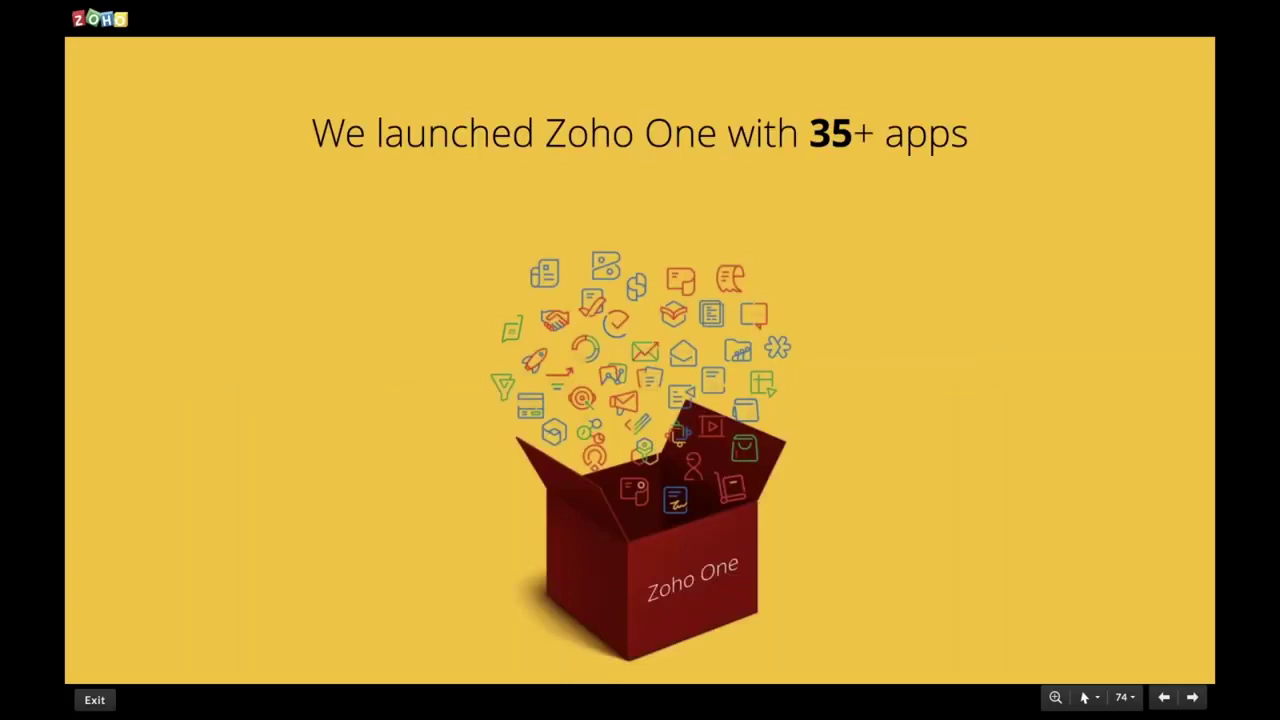